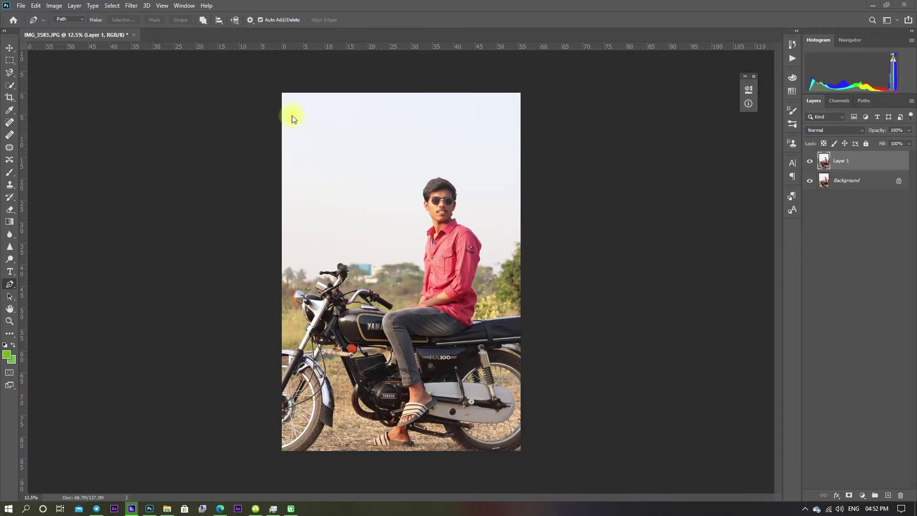
Apply Unsharp Mask to the photo: amount 73%, radius 1.2 pixels, threshold 0.
left_click(131, 5)
left_click(298, 223)
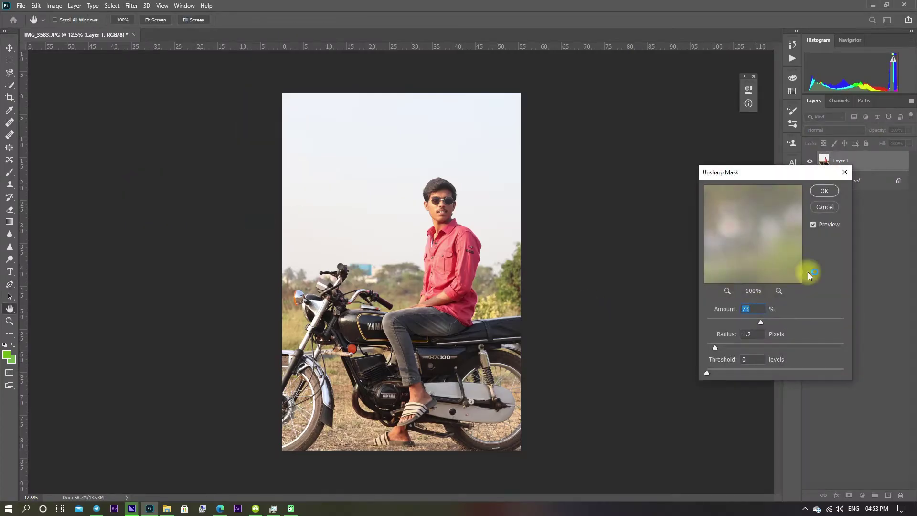
left_click_drag(760, 272, 761, 278)
key("Return")
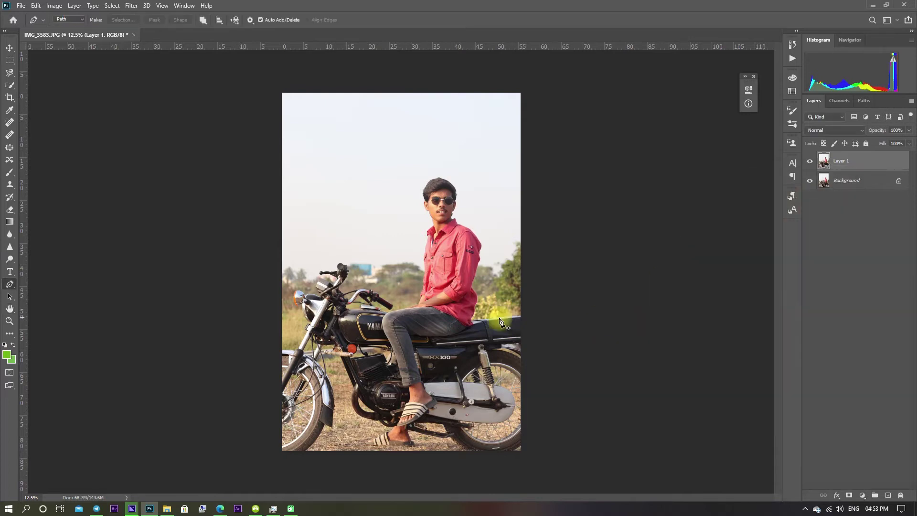
Zoom in on the photo and switch to the Pen tool.
key("ctrl+plus")
key("p")
scroll(468, 326, "up", 2)
scroll(416, 334, "up", 3)
Start the path at the sleeve and trace over the shoulder, neck, ear and head.
left_click(696, 307)
left_click(723, 92)
left_click_drag(723, 92, 461, 128)
left_click(461, 129)
left_click(351, 238)
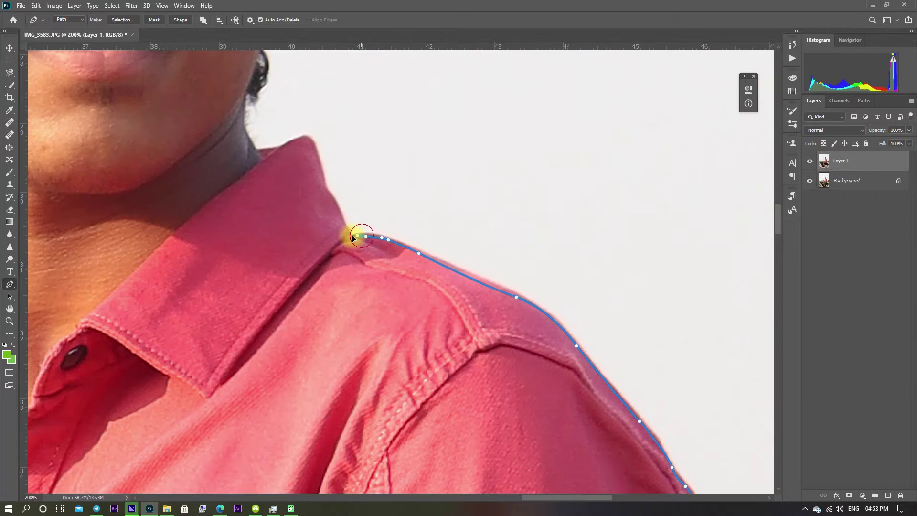
left_click(257, 151)
left_click_drag(257, 151, 450, 405)
left_click(435, 376)
mouse_move(514, 143)
left_mouse_down()
mouse_move(315, 364)
mouse_move(262, 307)
mouse_move(239, 258)
left_mouse_up()
left_click(458, 195)
left_click(315, 365)
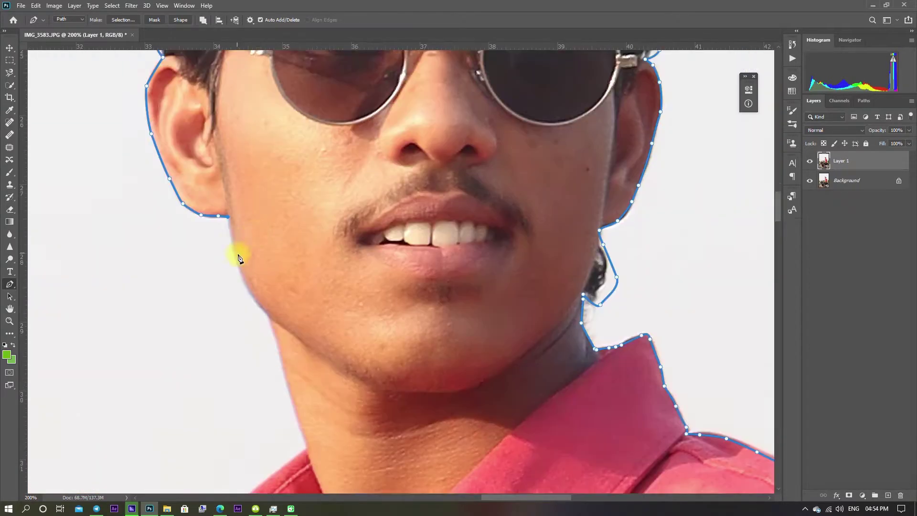
left_click(267, 320)
Continue the path down the collar, shirt side, arm and trouser edge.
scroll(266, 323, "down", 3)
left_click(287, 305)
scroll(296, 256, "down", 3)
left_click(305, 248)
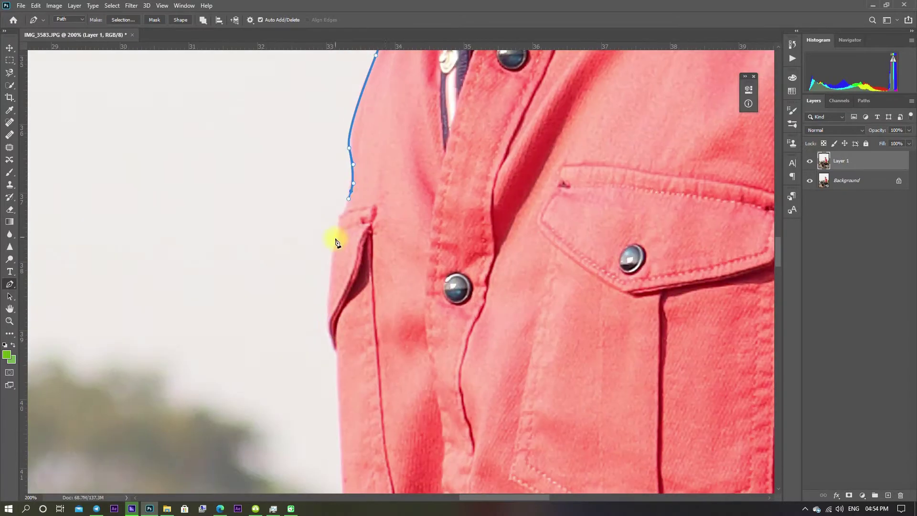
left_click(336, 358)
scroll(336, 358, "down", 5)
left_click(245, 436)
scroll(246, 436, "down", 5)
left_click(201, 351)
scroll(201, 350, "down", 5)
left_click(199, 225)
scroll(198, 225, "left", 5)
left_click(180, 253)
scroll(180, 254, "left", 5)
Trace the top edge of the fuel tank and around the filler cap.
left_click(517, 317)
left_click(400, 292)
left_click(377, 274)
left_click(397, 263)
left_click(401, 251)
left_click(355, 232)
left_click(306, 224)
Outline the handlebar grip and across the top of its clamp.
left_click(514, 255)
left_click(586, 203)
left_click(399, 76)
scroll(424, 103, "up", 5)
scroll(424, 103, "left", 3)
left_click(416, 175)
left_click(381, 166)
left_click(356, 179)
scroll(472, 291, "up", 5)
scroll(472, 291, "left", 3)
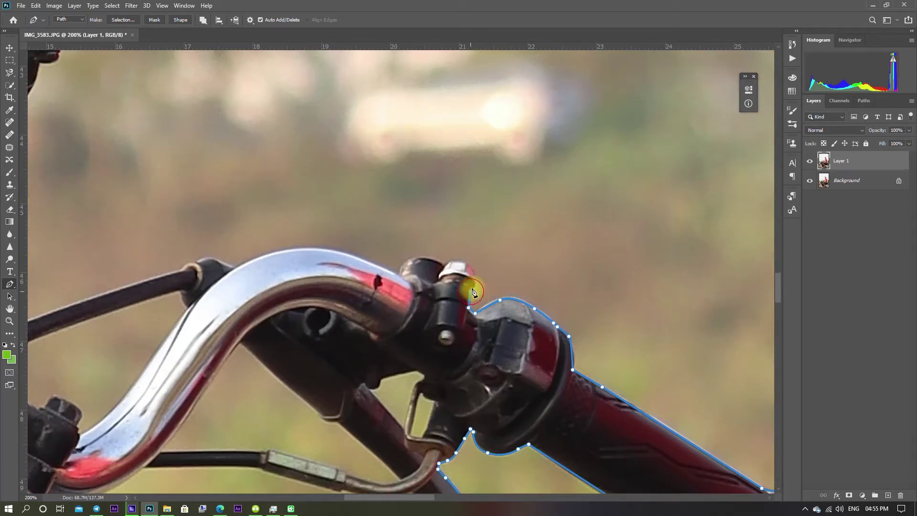
scroll(406, 266, "left", 3)
Trace the chrome handlebar top, the cable and the tube up to the left grip.
left_click(528, 313)
scroll(528, 313, "left", 3)
left_click(626, 311)
left_click(509, 350)
left_click(465, 365)
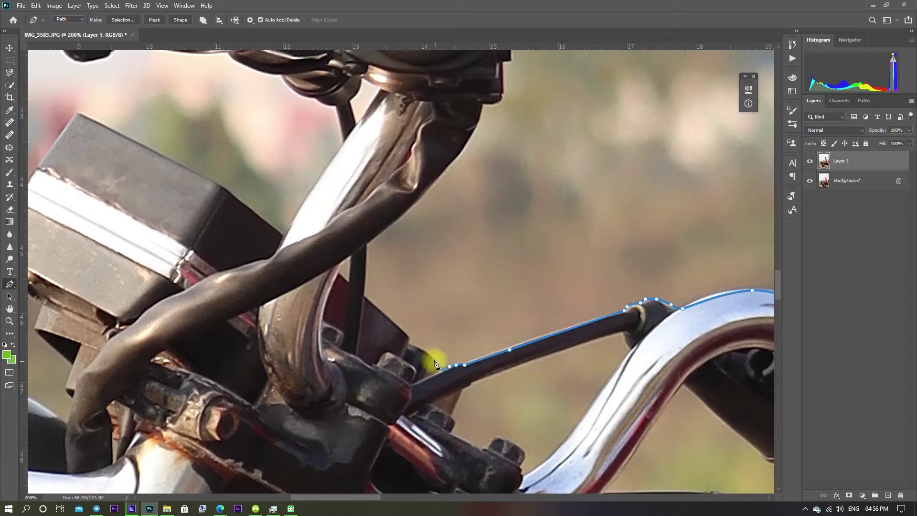
left_click(367, 243)
left_click(450, 163)
left_click(481, 104)
left_click(502, 93)
scroll(499, 67, "up", 5)
left_click(481, 248)
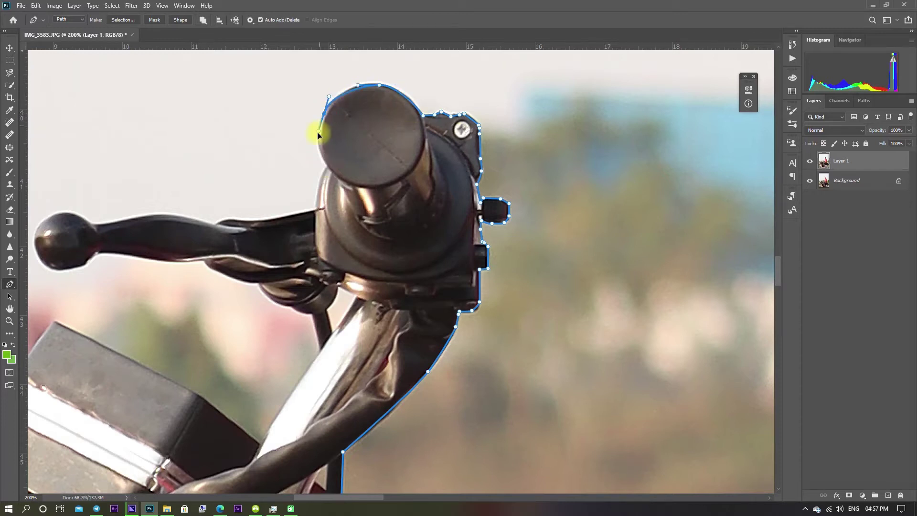
Trace along the brake lever and down the edges of the strut.
left_click(271, 218)
left_click(234, 218)
left_click(220, 220)
scroll(366, 219, "left", 3)
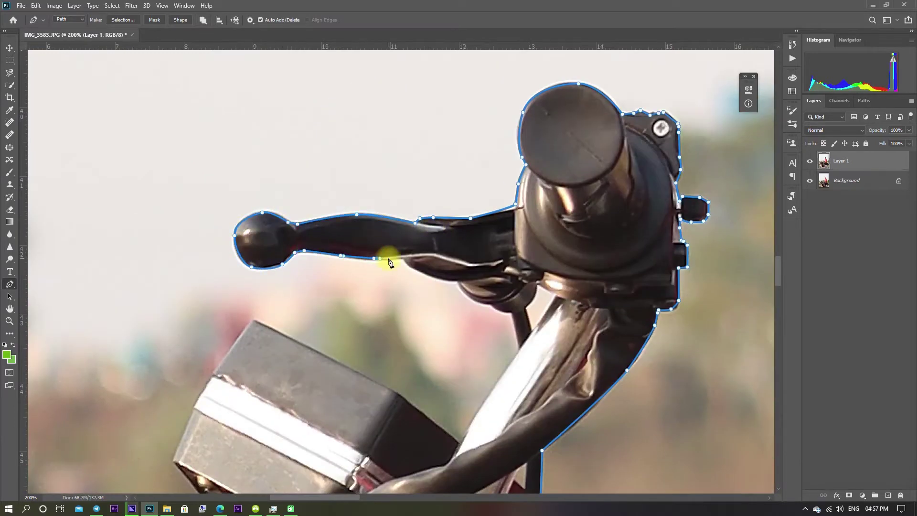
left_click(513, 310)
left_click(521, 347)
scroll(521, 348, "down", 2)
scroll(520, 348, "left", 1)
left_click(554, 315)
left_click(546, 330)
Place Pen anchors along the top of the seat, heading toward the headlight.
scroll(326, 236, "down", 3)
left_click(342, 364)
scroll(352, 168, "down", 4)
scroll(352, 168, "left", 2)
left_click(349, 166)
left_click(200, 180)
Trace the headlight's top, rim, left edge and orange indicator with anchors.
scroll(198, 188, "left", 5)
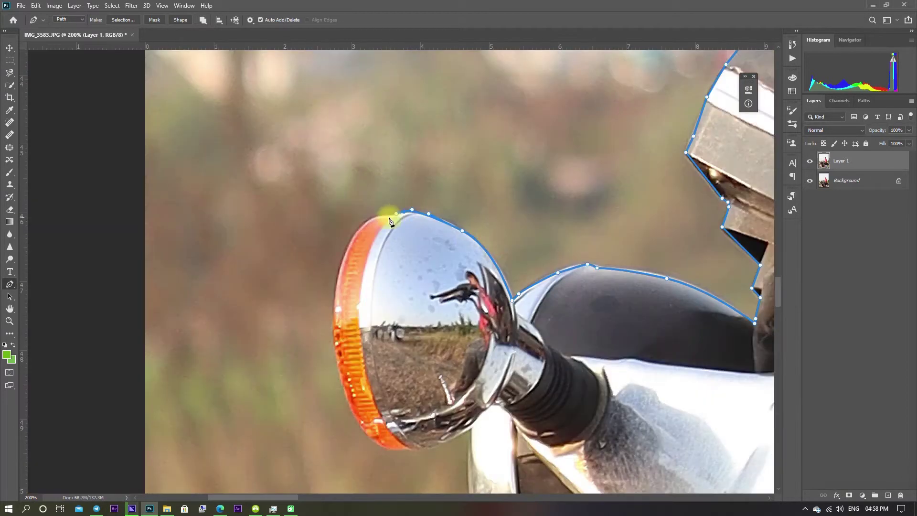
left_click(404, 95)
left_click(361, 110)
left_click(336, 164)
left_click(335, 191)
left_click(339, 263)
Continue the path below the headlight and down the fork to its bottom.
scroll(424, 332, "down", 5)
scroll(424, 333, "right", 2)
left_click(432, 364)
left_click(458, 381)
scroll(484, 394, "down", 4)
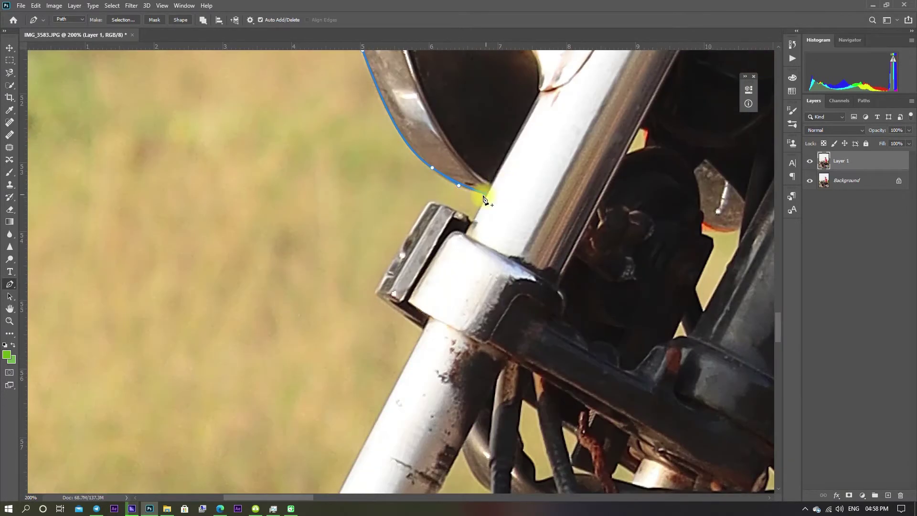
scroll(422, 321, "down", 5)
scroll(368, 374, "down", 5)
scroll(369, 375, "left", 3)
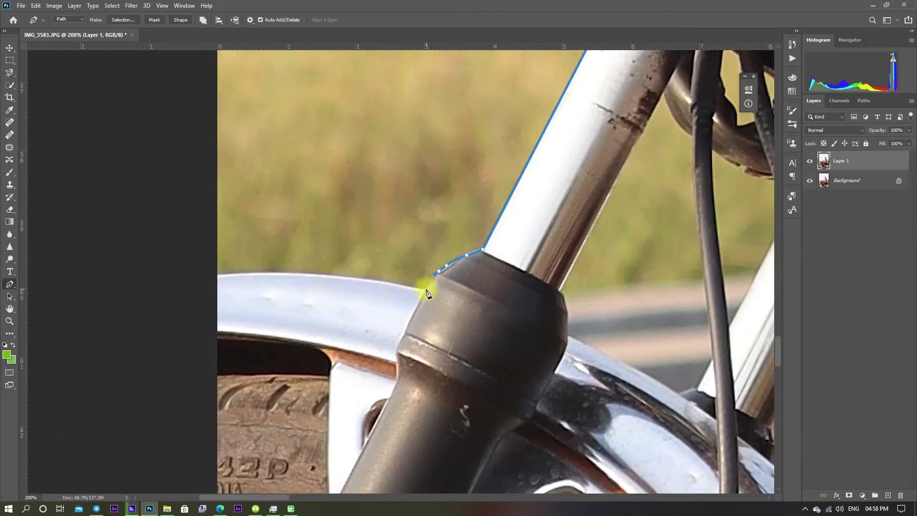
scroll(425, 286, "down", 5)
scroll(426, 286, "left", 5)
left_click(362, 198)
Anchor the path along the front wheel rim and through the gaps between spokes.
scroll(371, 237, "down", 10)
left_click(327, 203)
left_click(361, 162)
left_click(493, 223)
left_click(492, 422)
left_click(390, 461)
Drag curved path segments around the rim and beneath the tyre.
scroll(307, 422, "down", 5)
scroll(401, 327, "right", 5)
left_click_drag(256, 348, 507, 354)
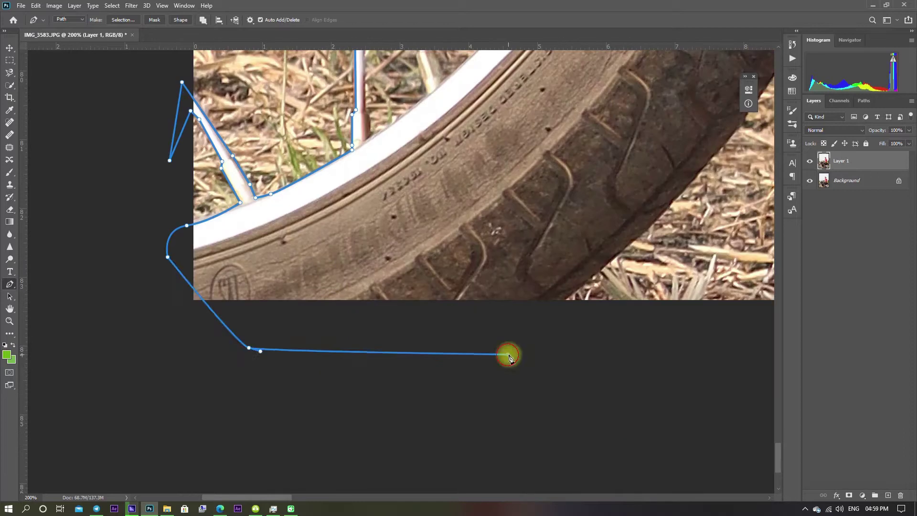
scroll(507, 353, "right", 5)
left_click_drag(392, 401, 516, 294)
scroll(556, 321, "up", 5)
Trace the mudguard's right edge with several anchors.
left_click(692, 354)
scroll(546, 403, "up", 5)
left_click(557, 360)
left_click(575, 305)
left_click(582, 285)
scroll(477, 325, "up", 5)
scroll(401, 155, "up", 5)
scroll(421, 353, "up", 5)
Outline the frame tube's underside and the bracket down to the rusty rod.
left_click(380, 234)
left_click(421, 101)
left_click(454, 111)
left_click(591, 96)
left_click(595, 91)
left_click(599, 96)
left_click(594, 112)
left_click(575, 111)
left_click(566, 115)
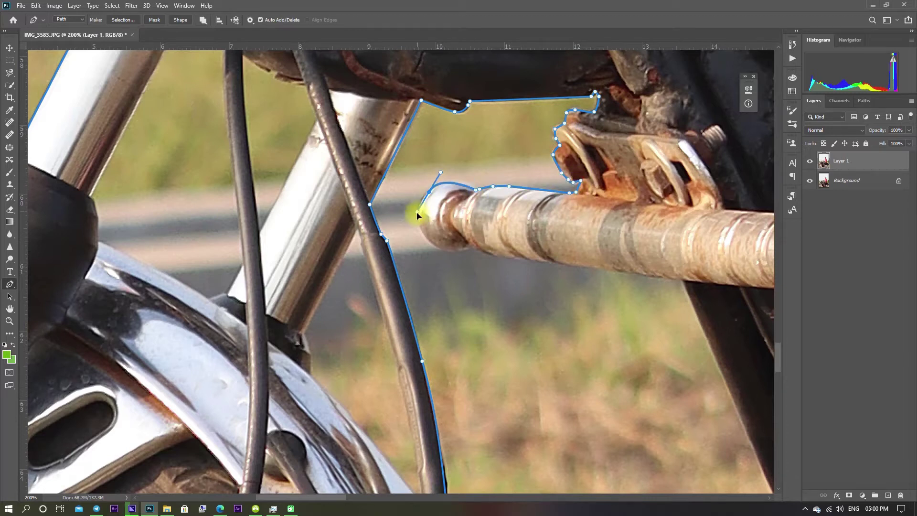
Extend the path along the mudguard edge and tube underside to the ankle.
scroll(518, 231, "right", 5)
scroll(549, 281, "down", 10)
scroll(549, 256, "down", 5)
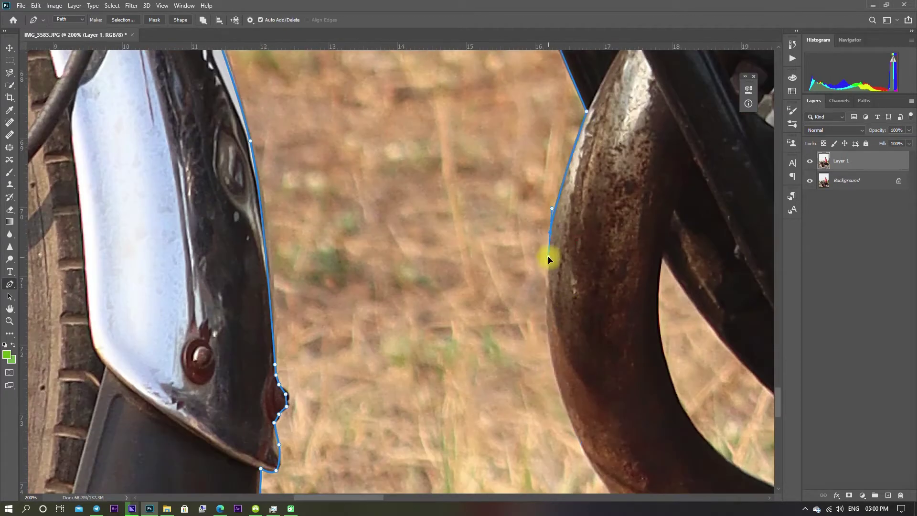
scroll(563, 310, "right", 5)
left_click(584, 362)
scroll(477, 310, "right", 5)
scroll(334, 257, "right", 3)
left_click(409, 262)
left_click(348, 348)
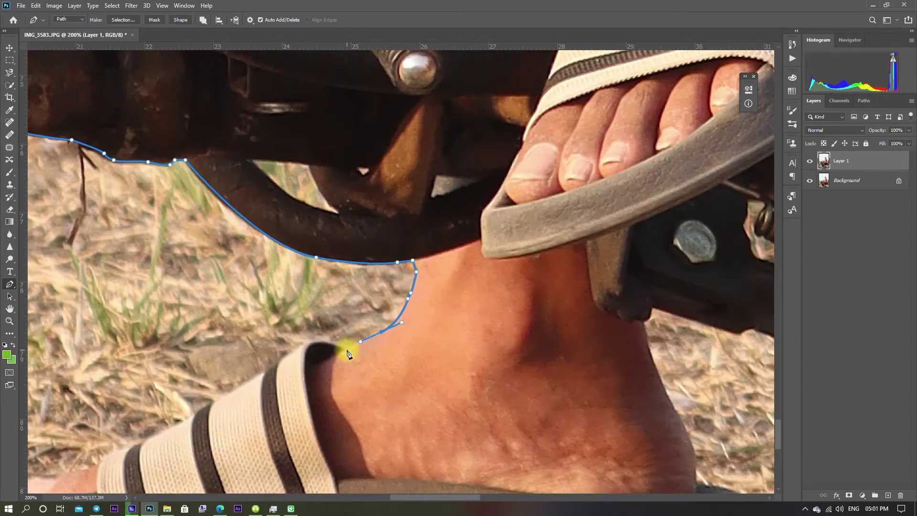
Trace around the sandal strap, toe and sole, then up the back of the ankle.
scroll(310, 311, "down", 2)
left_click(270, 259)
scroll(157, 325, "down", 3)
scroll(157, 324, "left", 5)
left_click(358, 277)
scroll(401, 296, "right", 8)
left_click(563, 314)
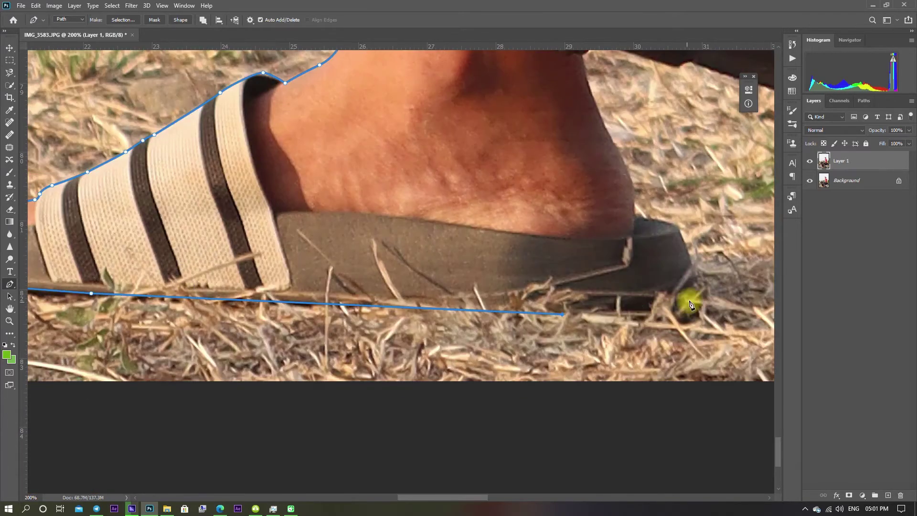
scroll(634, 218, "up", 3)
left_click(519, 243)
scroll(519, 243, "right", 7)
Anchor the path along the tire's bottom edge to the image's bottom edge.
left_click_drag(413, 209, 584, 241)
left_click(641, 250)
scroll(641, 249, "right", 6)
left_click(626, 415)
scroll(625, 416, "down", 3)
left_click(313, 311)
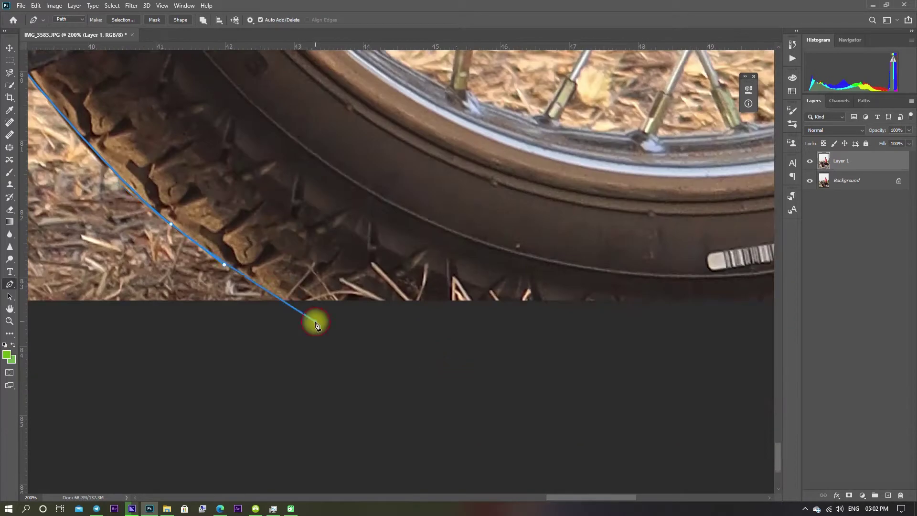
left_click(300, 405)
scroll(382, 365, "up", 8)
Trace the image's right edge around the spokes near the hub and the tire edge.
left_click(360, 329)
left_click(256, 232)
left_click(324, 200)
left_click(360, 181)
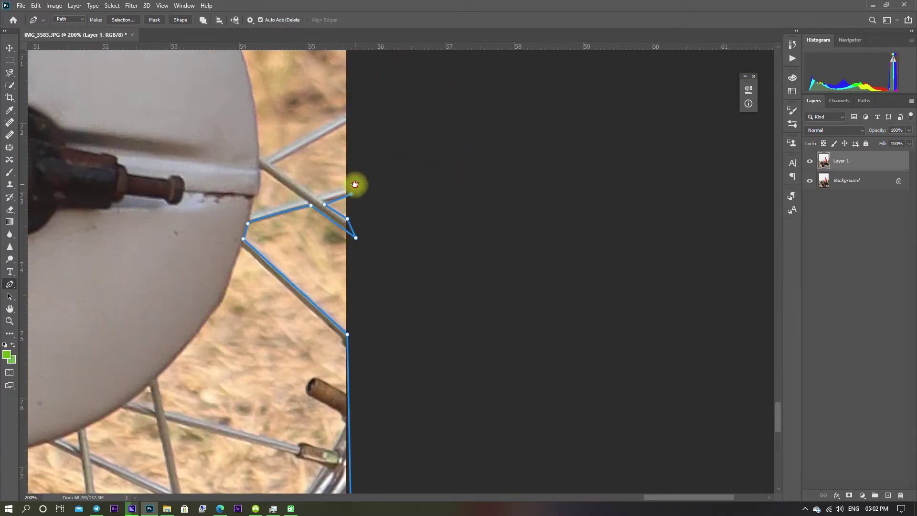
scroll(352, 185, "up", 1)
scroll(286, 232, "up", 5)
left_click(293, 281)
Follow a spoke, return to the image edge and continue up the right edge.
scroll(292, 280, "up", 3)
left_click(449, 378)
left_click(455, 387)
left_click(350, 324)
scroll(481, 321, "up", 3)
left_click(466, 321)
scroll(467, 321, "up", 8)
left_click(467, 422)
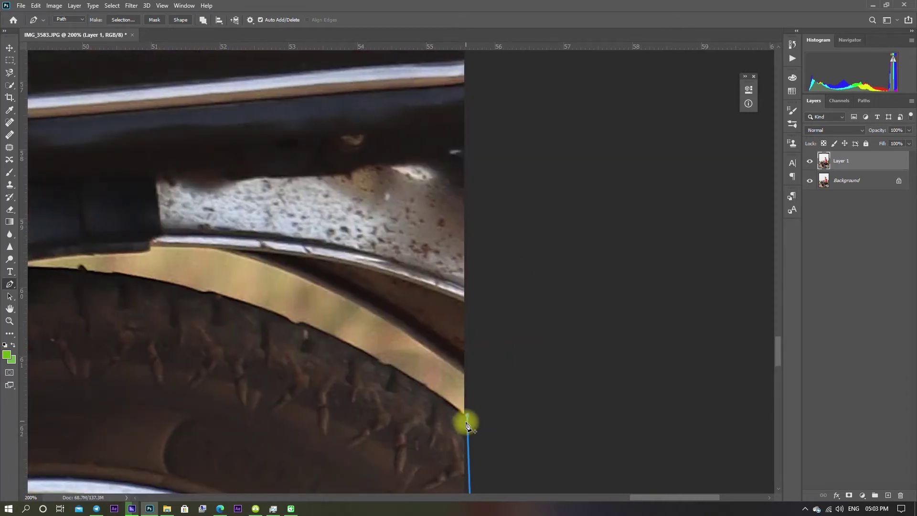
Anchor where the tire meets the edge and along the fender's edge.
scroll(467, 421, "left", 5)
left_click(251, 264)
left_click(246, 262)
left_click(481, 256)
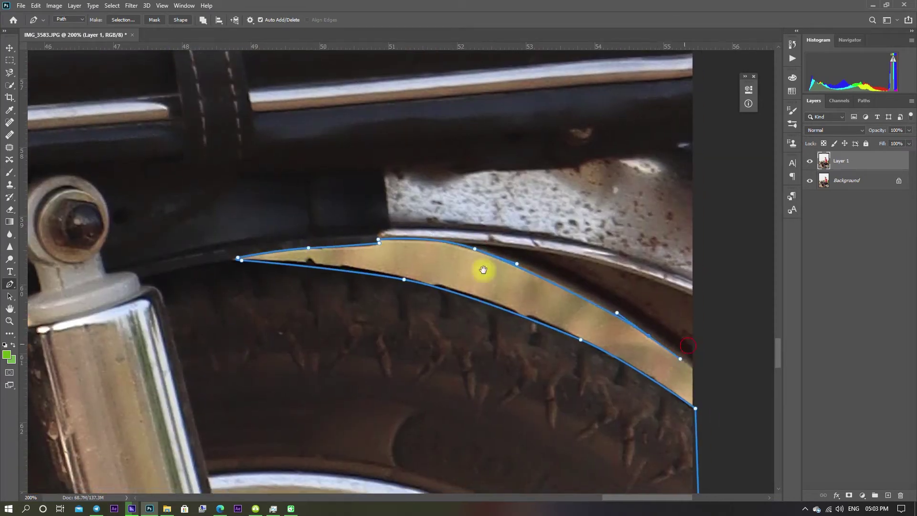
scroll(437, 325, "up", 10)
scroll(436, 324, "right", 5)
Zoom out and trace the seat's top edge toward the rider.
key("ctrl+minus")
left_click(331, 304)
left_click(143, 326)
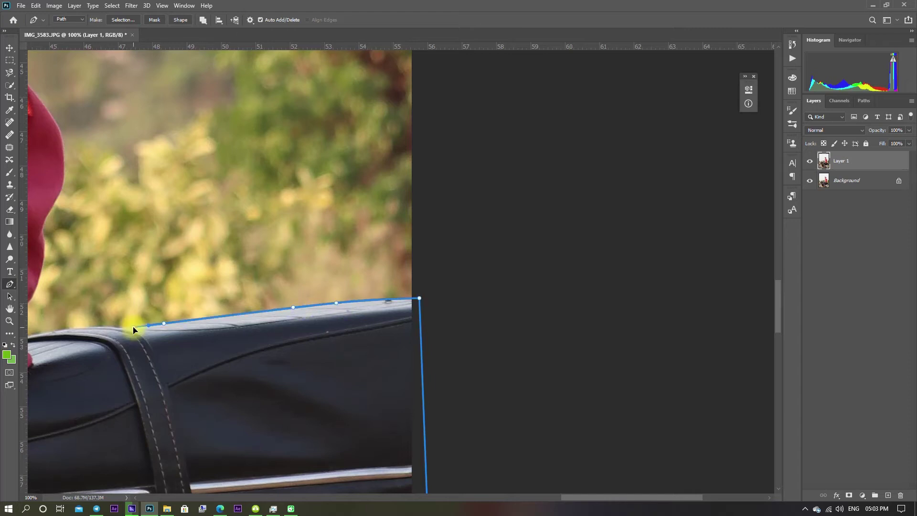
scroll(393, 362, "left", 8)
left_click(415, 340)
left_click(396, 340)
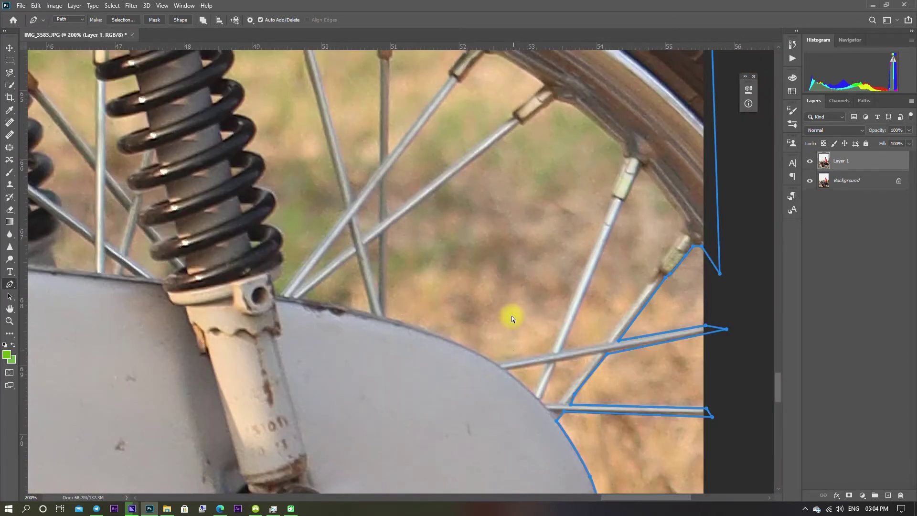
Outline the first spoke gap along the fender, up a spoke, along the rim, and close it.
left_click(500, 367)
left_click(408, 324)
left_click(394, 321)
left_click(386, 316)
left_click(388, 228)
left_click(497, 140)
left_click(521, 123)
left_click(552, 99)
left_click(622, 145)
left_click(624, 161)
left_click(552, 354)
Start the next spoke gap from the fender, up around the spoke nipple and along the rim.
left_click(499, 367)
left_click(562, 352)
left_click(623, 202)
left_click(639, 166)
left_click(686, 223)
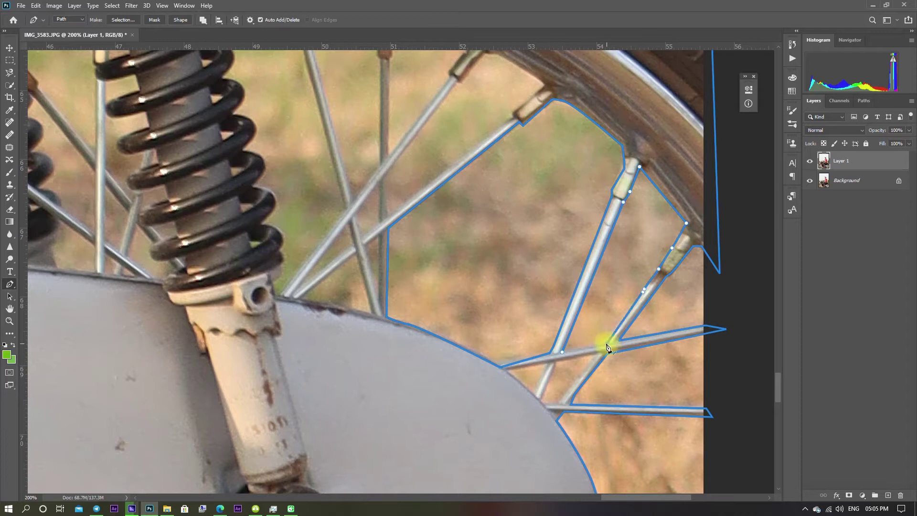
scroll(607, 347, "down", 3)
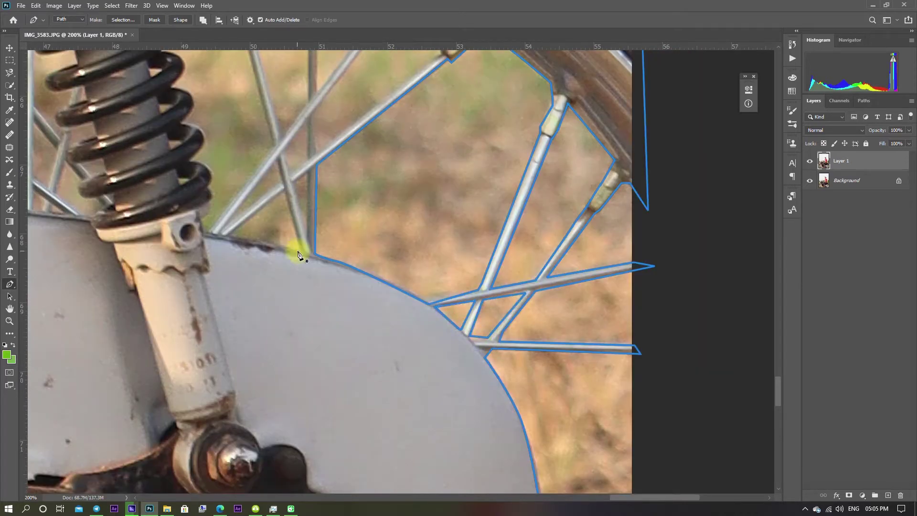
mouse_move(327, 158)
left_mouse_down()
mouse_move(321, 234)
mouse_move(437, 302)
left_mouse_up()
Trace the next gap up its spoke, around the nipple and along the rim.
left_click(400, 126)
left_click(426, 98)
left_click(434, 95)
left_click(448, 103)
Trace the gap up the vertical spoke, around its nipple and along the rim.
left_click(439, 242)
left_click(442, 142)
left_click(444, 101)
left_click(513, 123)
left_click(524, 131)
Undo the misplaced spoke anchors and redraw the gap outline up to the spring's top.
left_click(432, 254)
left_click(403, 289)
key("ctrl+z")
key("ctrl+z")
key("ctrl+z")
left_click(395, 296)
left_click(334, 382)
left_click(348, 130)
left_click(340, 91)
left_click(317, 80)
Curve the outline around the shock-absorber spring coils down to the spring's base.
left_click_drag(244, 154, 266, 131)
left_click_drag(290, 160, 268, 164)
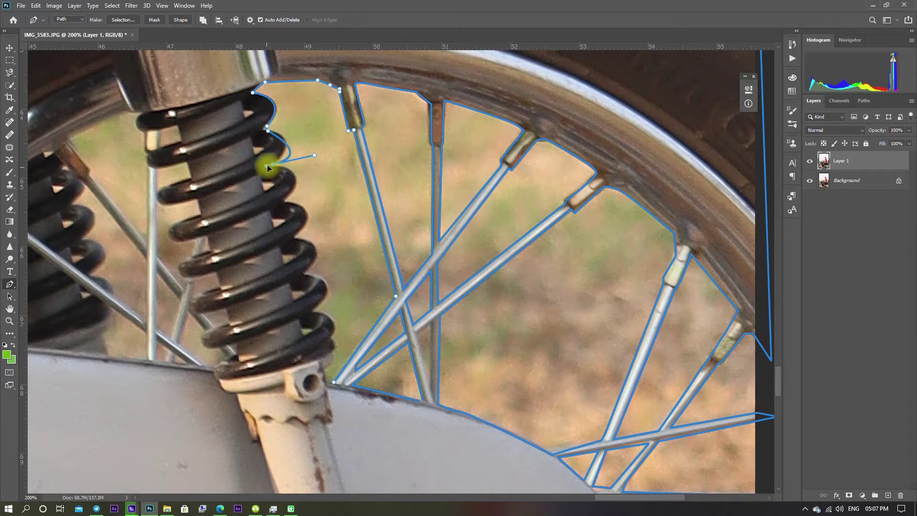
left_click_drag(286, 205, 256, 266)
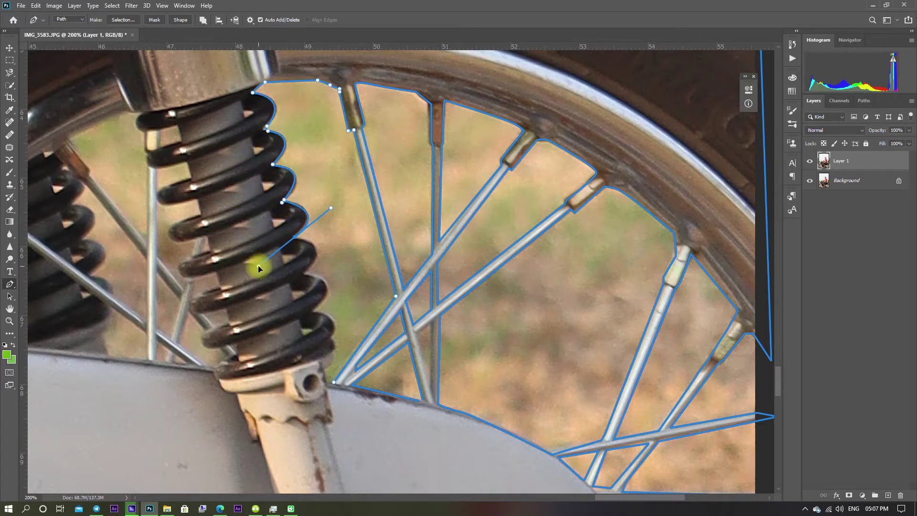
mouse_move(292, 237)
left_mouse_down()
mouse_move(265, 311)
mouse_move(347, 317)
left_mouse_up()
left_click(302, 272)
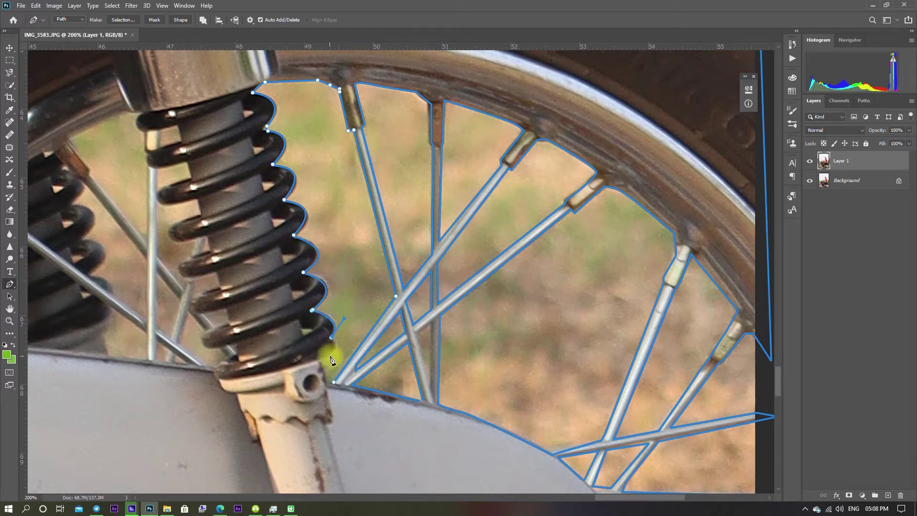
left_click_drag(225, 289, 397, 289)
Outline the gap beside the rear spring along the spoke and spring edge.
left_click(319, 317)
left_click(319, 258)
left_click(262, 186)
left_click(243, 202)
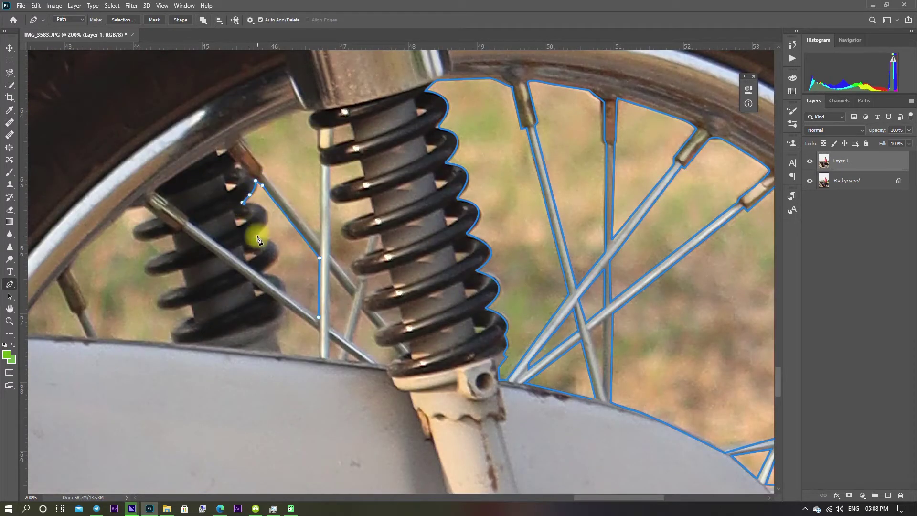
left_click_drag(277, 258, 266, 278)
Outline and close the small gap below the spoke.
left_click(283, 306)
left_click(319, 330)
left_click(320, 358)
left_click(277, 346)
left_click(279, 327)
Follow the back spring's coils up to its top and close along the fender edge.
left_click(195, 318)
left_click(192, 306)
left_click(169, 292)
left_click(183, 270)
left_click(101, 286)
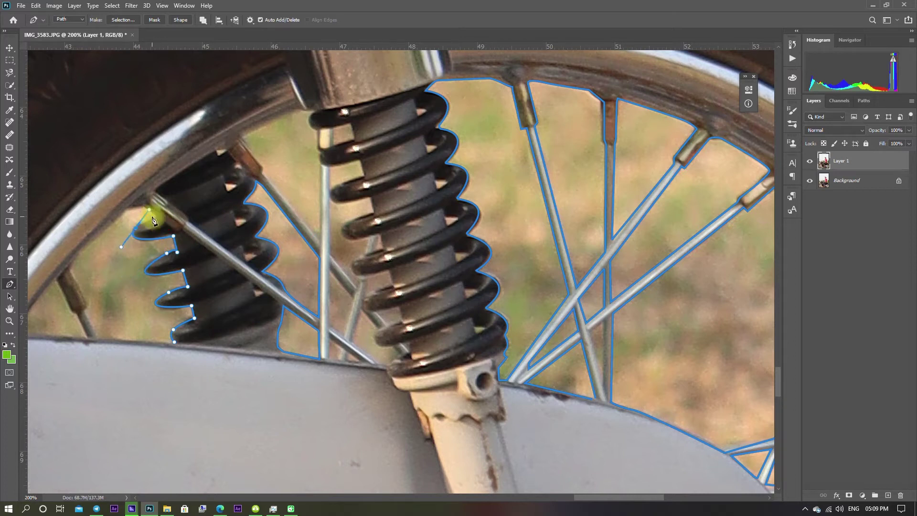
left_click(95, 337)
Outline the spoke gap running to the front spring and close it between coils.
left_click(174, 342)
left_click(313, 111)
left_click(244, 136)
left_click(353, 298)
left_click(343, 337)
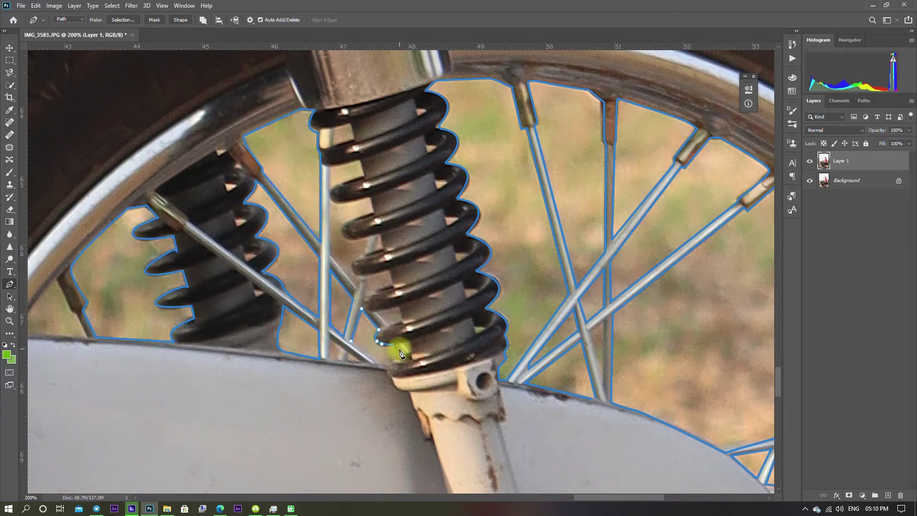
left_click(368, 290)
Outline and close the next small gap between the spring coils.
left_click(364, 254)
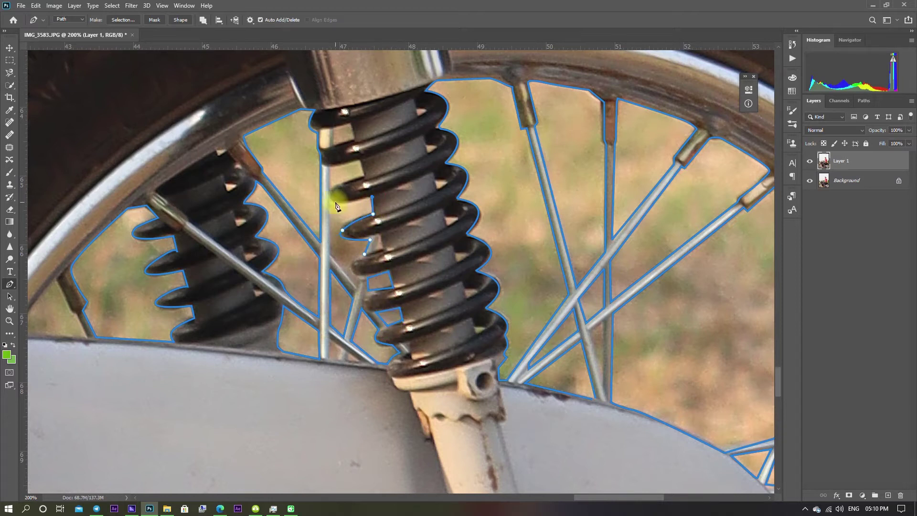
left_click(363, 176)
left_click(359, 160)
left_click(331, 166)
left_click(334, 149)
Outline the gap along the spokes near the hub, curving around a spoke nipple.
scroll(373, 323, "left", 5)
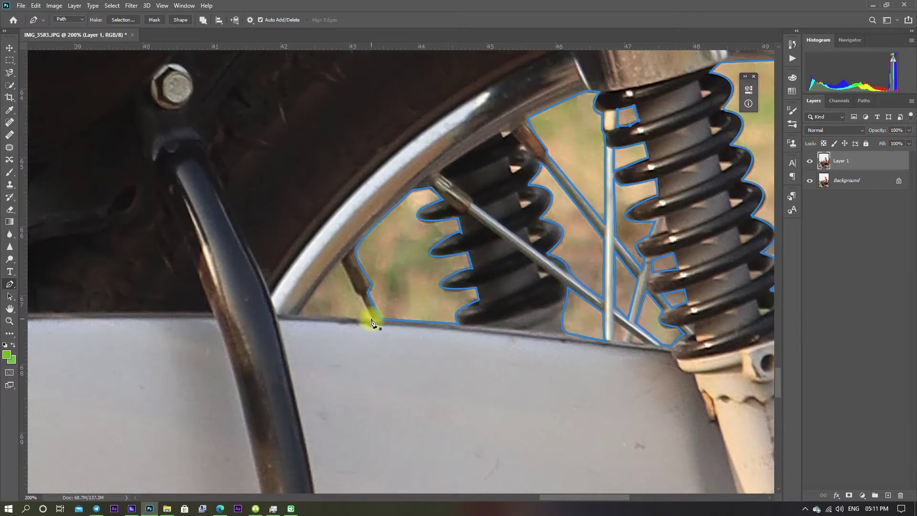
scroll(358, 290, "right", 10)
scroll(450, 291, "down", 2)
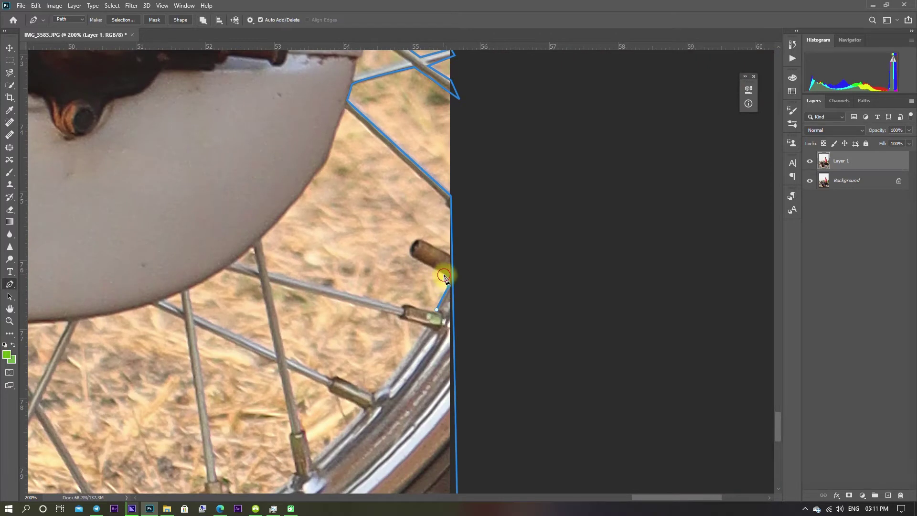
left_click(269, 279)
left_click_drag(424, 307, 471, 194)
left_click(464, 207)
left_click(427, 258)
Trace the left lower spoke down to its nipple and around it.
scroll(399, 288, "down", 3)
scroll(382, 229, "left", 2)
left_click(278, 129)
left_click(303, 287)
left_click(316, 326)
scroll(361, 163, "up", 5)
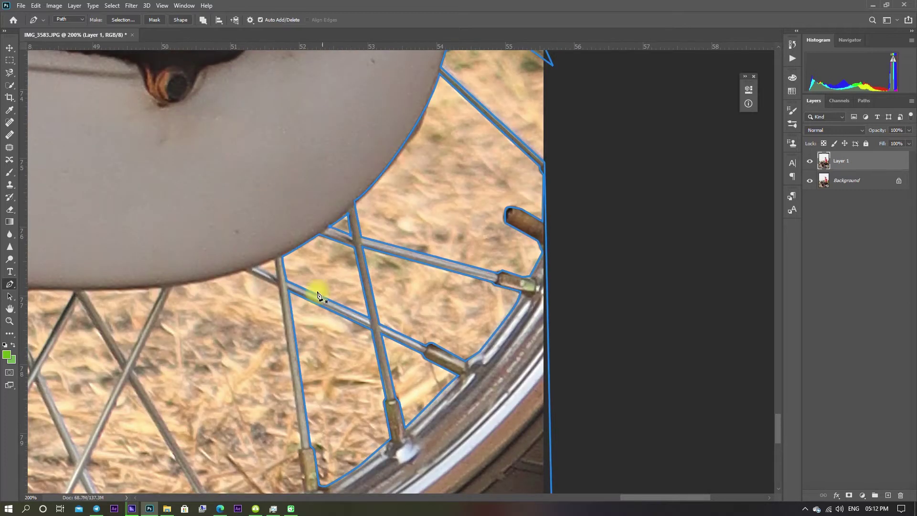
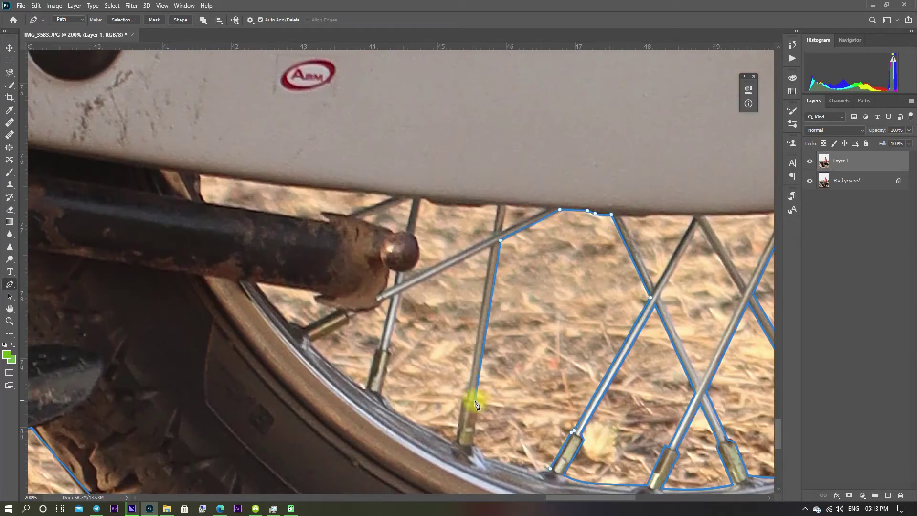
Trace the spoke gap under the seat out to the spoke's end at the rim.
scroll(497, 458, "left", 3)
left_click(622, 264)
left_click(532, 309)
left_click(521, 369)
left_click(512, 318)
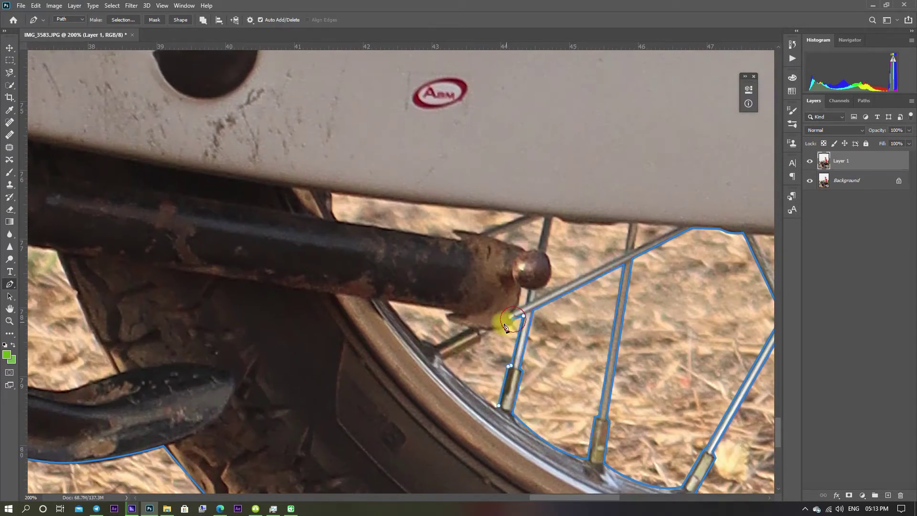
Outline the background gap above the bar.
scroll(483, 402, "right", 3)
scroll(429, 353, "up", 1)
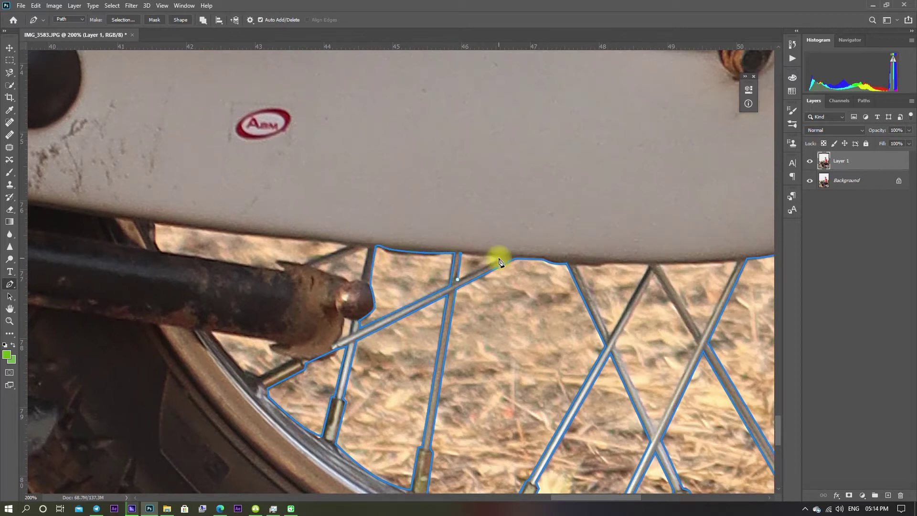
scroll(499, 262, "left", 4)
scroll(596, 323, "up", 1)
left_click(415, 266)
left_click(528, 302)
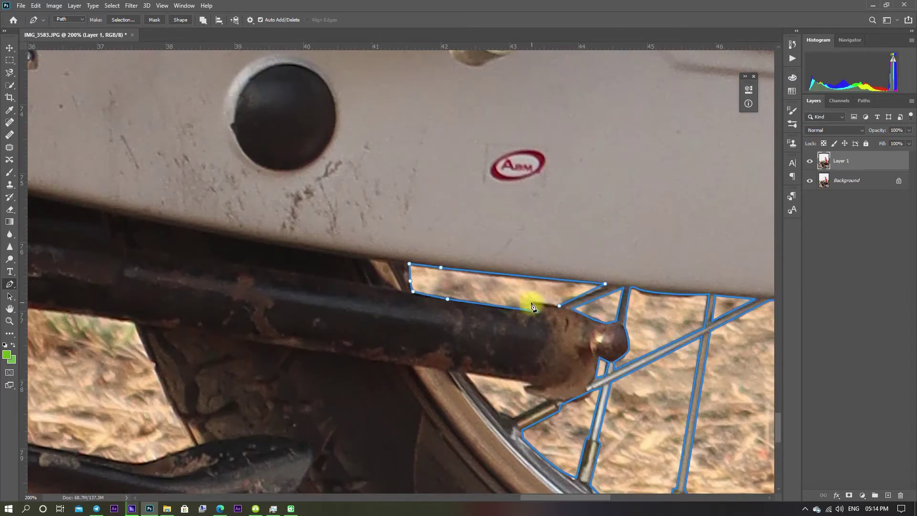
Trace the path along the bar's top edge.
scroll(430, 219, "right", 7)
scroll(429, 219, "down", 3)
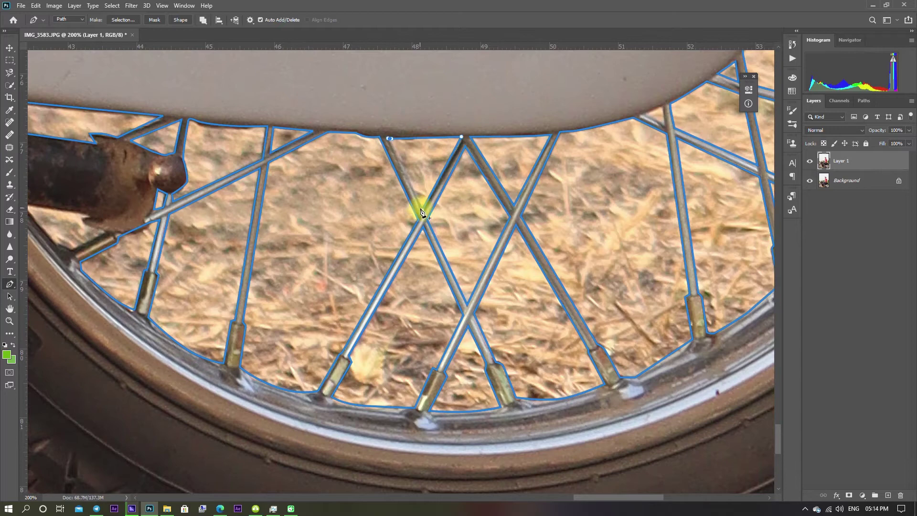
scroll(420, 205, "left", 6)
scroll(505, 248, "up", 3)
scroll(572, 287, "left", 6)
left_click(574, 309)
left_click(294, 255)
left_click(310, 236)
left_click(301, 218)
Trace along the kickstand spring's bottom edge and around its left end.
left_click(189, 210)
left_click(133, 186)
scroll(481, 191, "left", 4)
scroll(481, 190, "down", 1)
left_click(304, 89)
left_click(309, 138)
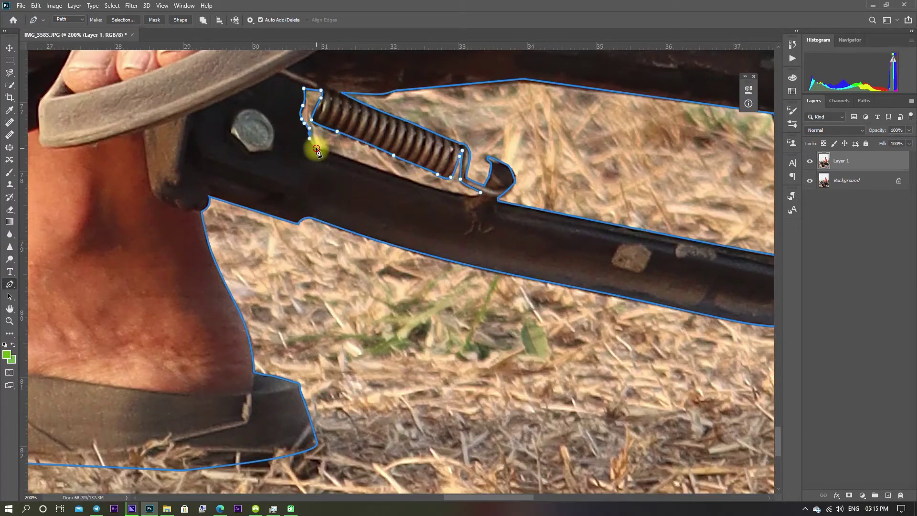
scroll(477, 320, "left", 8)
scroll(477, 320, "up", 5)
Outline and close the grass gap between the exhaust pipes.
left_click(323, 218)
left_click(228, 100)
left_click(265, 276)
left_click(432, 348)
left_click(483, 330)
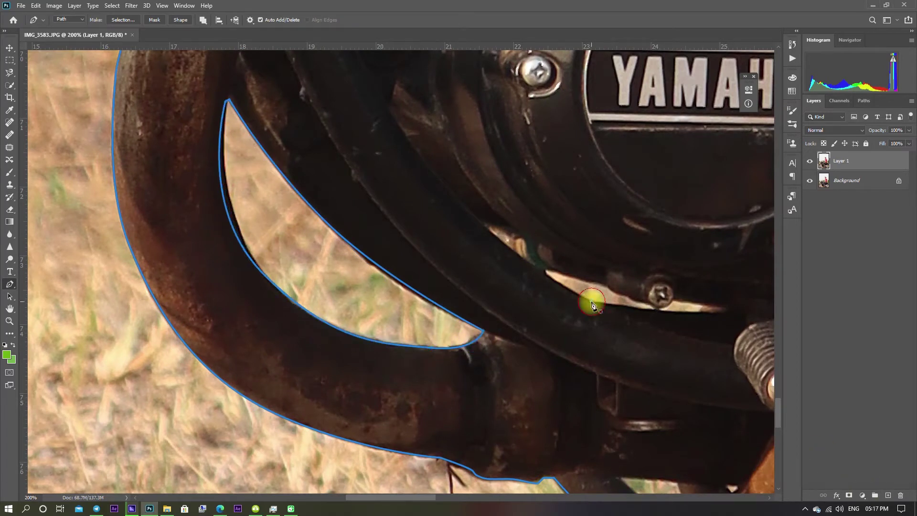
scroll(508, 379, "down", 5)
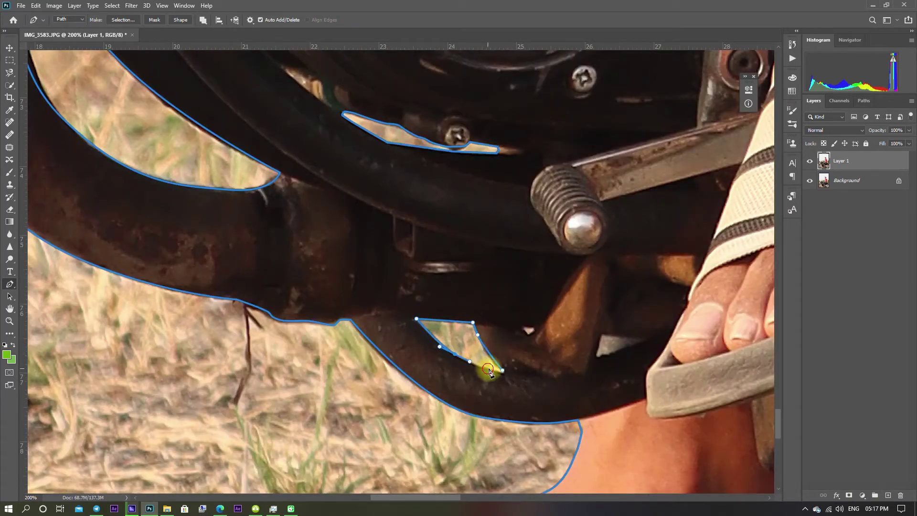
scroll(406, 362, "left", 3)
scroll(453, 324, "down", 5)
scroll(453, 323, "left", 10)
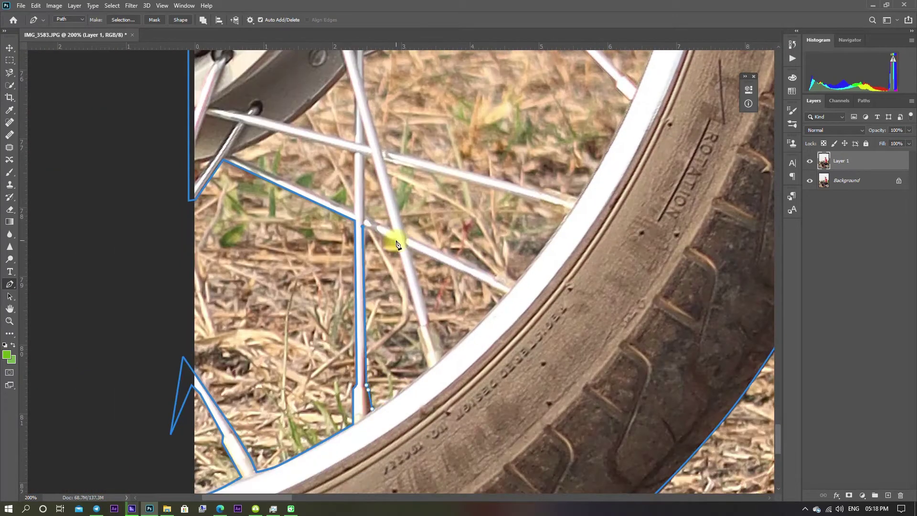
Start tracing a cutout along the front wheel's spokes.
left_click_drag(493, 292, 400, 422)
left_click(418, 417)
left_click(312, 367)
left_click(291, 289)
left_click(475, 342)
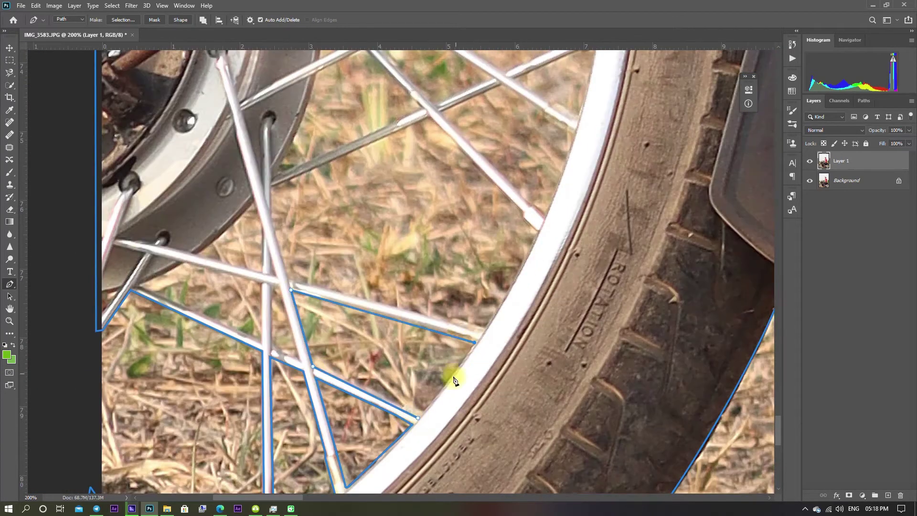
Trace the edges of the gap between neighbouring front-wheel spokes.
left_click_drag(441, 394, 461, 427)
left_click(503, 364)
left_click(308, 313)
left_click(291, 249)
left_click(291, 220)
left_click(449, 150)
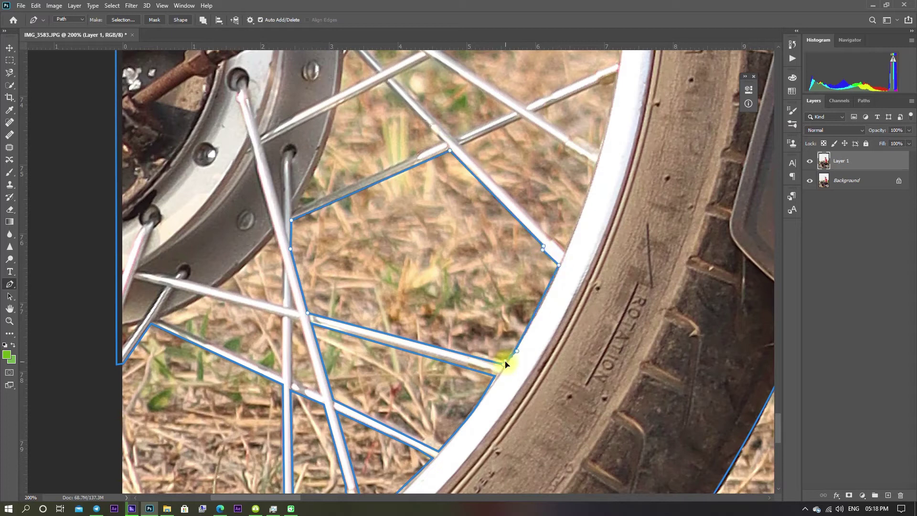
Add anchors along the spoke out to the rim.
scroll(509, 353, "up", 4)
scroll(509, 353, "right", 3)
left_click(406, 235)
left_click(466, 208)
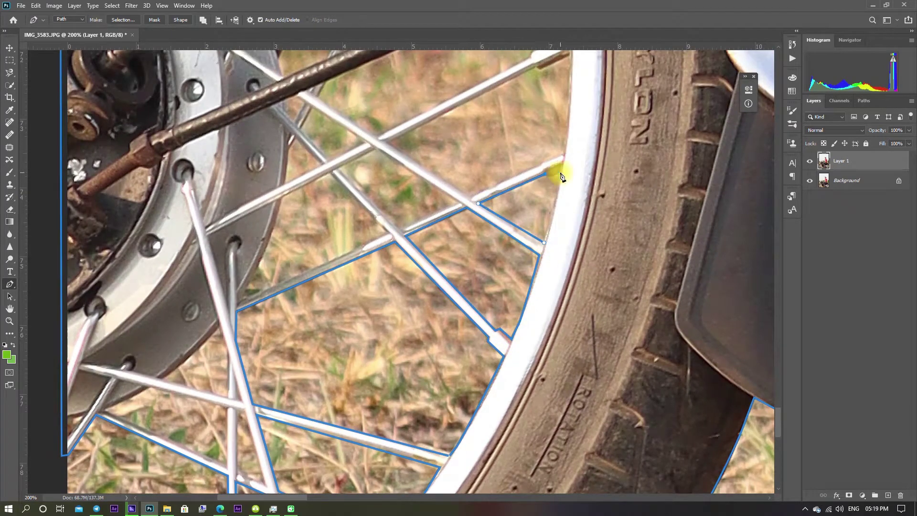
scroll(438, 354, "up", 4)
scroll(438, 353, "left", 1)
Trace the inner rim edge, cable and spokes, closing that spoke-gap outline.
left_click(601, 152)
left_click(487, 223)
left_click(363, 282)
left_click(413, 337)
left_click(566, 255)
Outline and close the gap below the brake cable's upper edge.
left_click(504, 192)
left_click(575, 145)
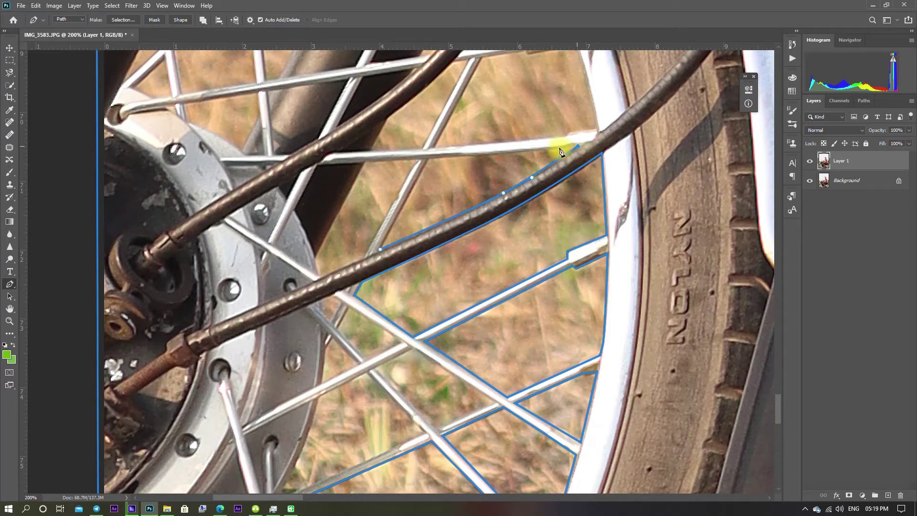
left_click(426, 158)
left_click(379, 248)
Outline the gap along the upper spoke and rim edge, closing it at the rim.
scroll(611, 262, "up", 2)
scroll(611, 262, "left", 1)
left_click(504, 176)
left_click(549, 168)
left_click(595, 163)
left_click(619, 245)
Add a spoke anchor and close the current spoke-gap outline.
scroll(627, 265, "up", 2)
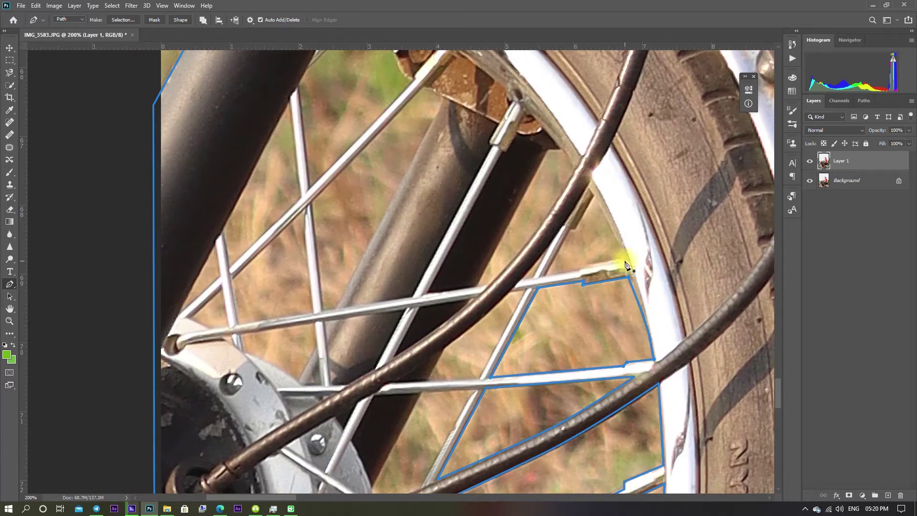
scroll(491, 282, "down", 3)
scroll(491, 282, "right", 2)
left_click(404, 230)
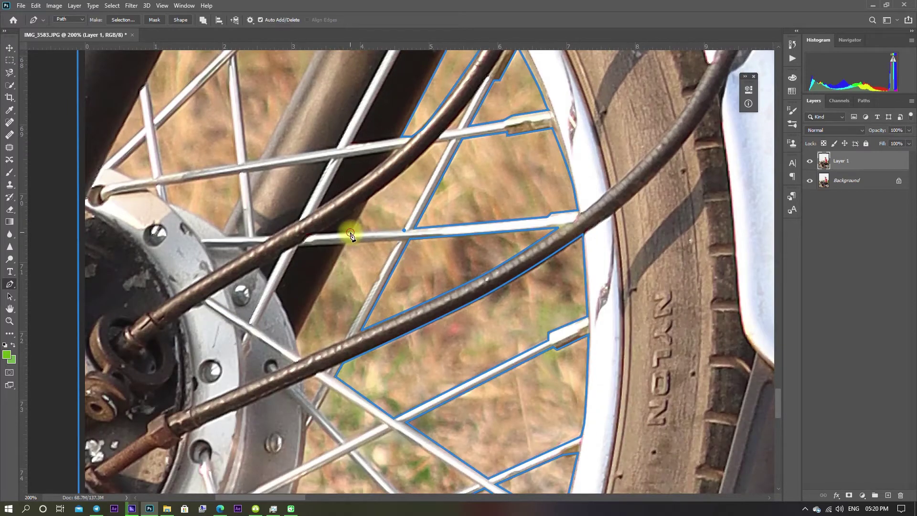
left_click(345, 244)
Trace the next gap along the lower spoke.
scroll(396, 324, "down", 2)
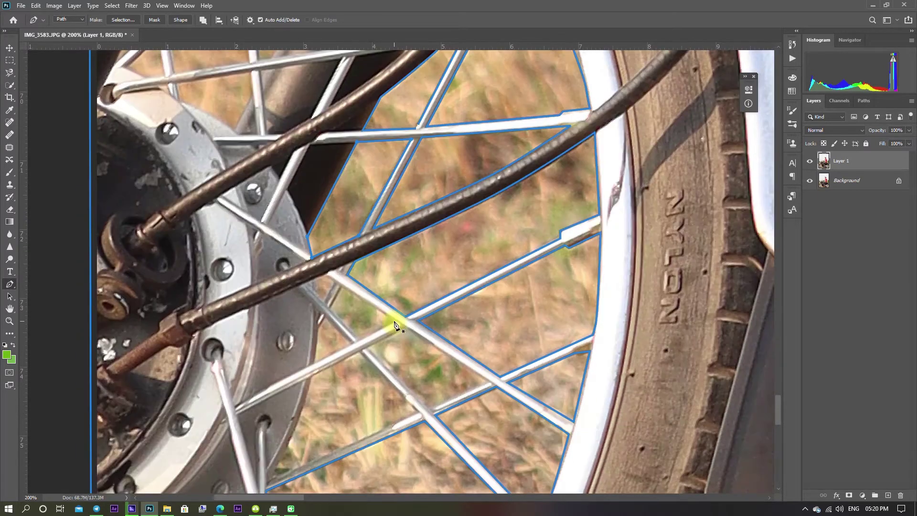
scroll(492, 388, "down", 2)
scroll(492, 388, "left", 2)
left_click(423, 285)
left_click(400, 353)
left_click(382, 388)
left_click(520, 328)
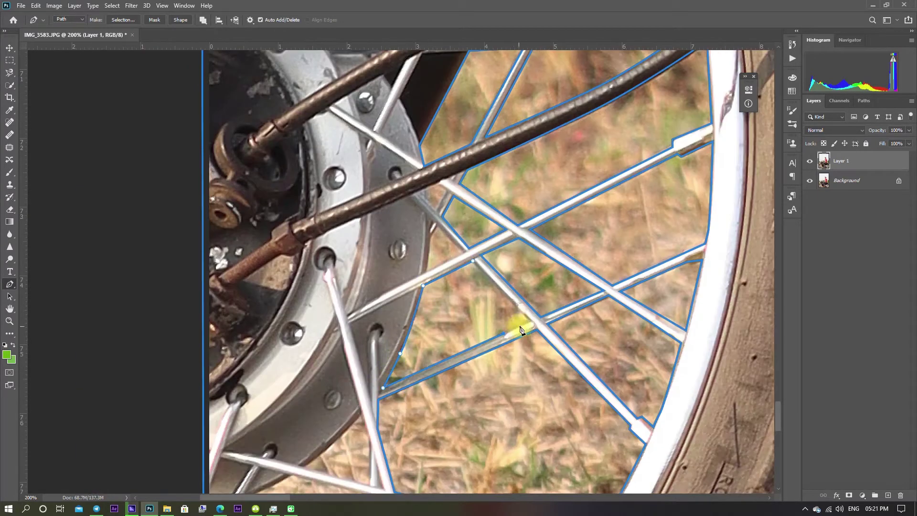
Trace up the fork's edge to outline the spoke gap beside the fork.
scroll(385, 317, "down", 2)
scroll(430, 245, "down", 2)
scroll(303, 236, "down", 2)
scroll(437, 216, "right", 3)
scroll(437, 215, "up", 10)
left_click(571, 111)
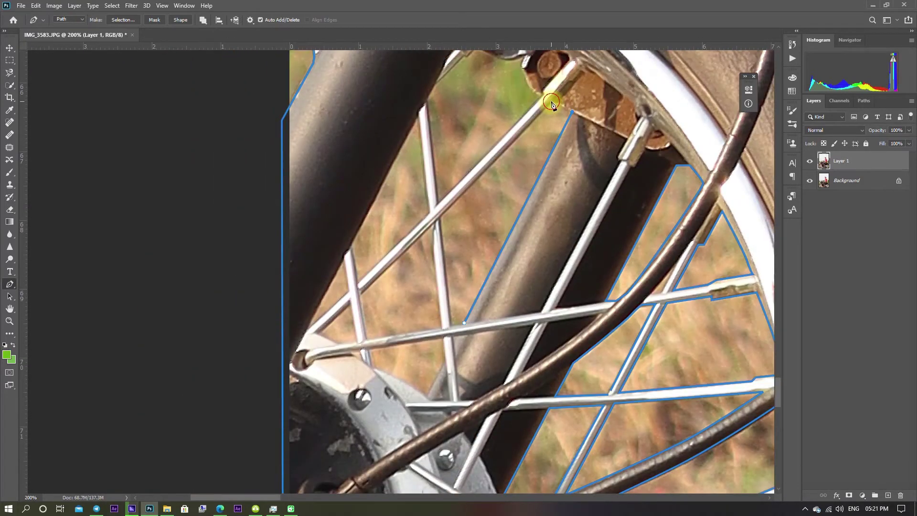
left_click(431, 212)
Finish outlining the spoke gap beside the fork.
scroll(427, 211, "up", 2)
scroll(427, 210, "left", 1)
left_click(469, 185)
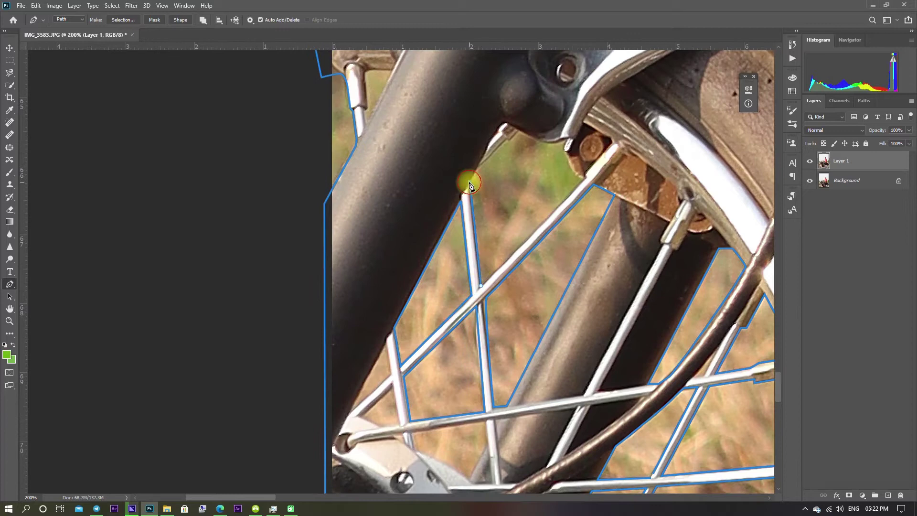
scroll(581, 179, "down", 1, "alt")
scroll(411, 307, "down", 1, "alt")
scroll(321, 373, "right", 3)
scroll(378, 431, "up", 3)
scroll(378, 431, "up", 2, "alt")
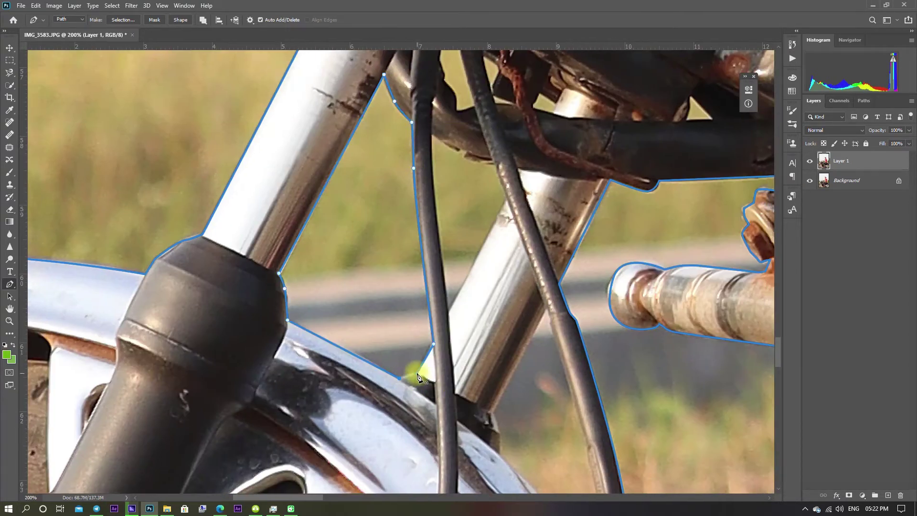
Begin a new cutout outline between the fork tubes and cables.
scroll(504, 196, "down", 3)
scroll(504, 196, "right", 3)
scroll(454, 381, "up", 5)
left_click(329, 202)
scroll(342, 201, "right", 3)
scroll(407, 299, "up", 5)
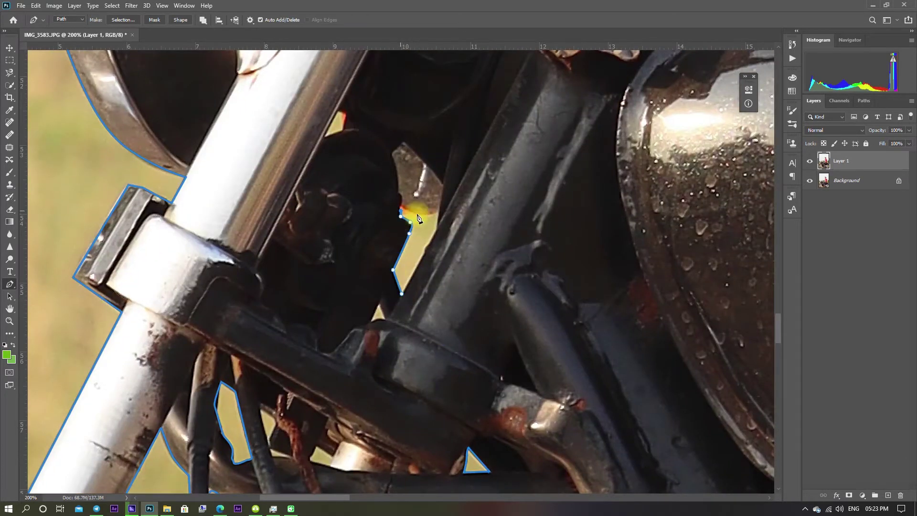
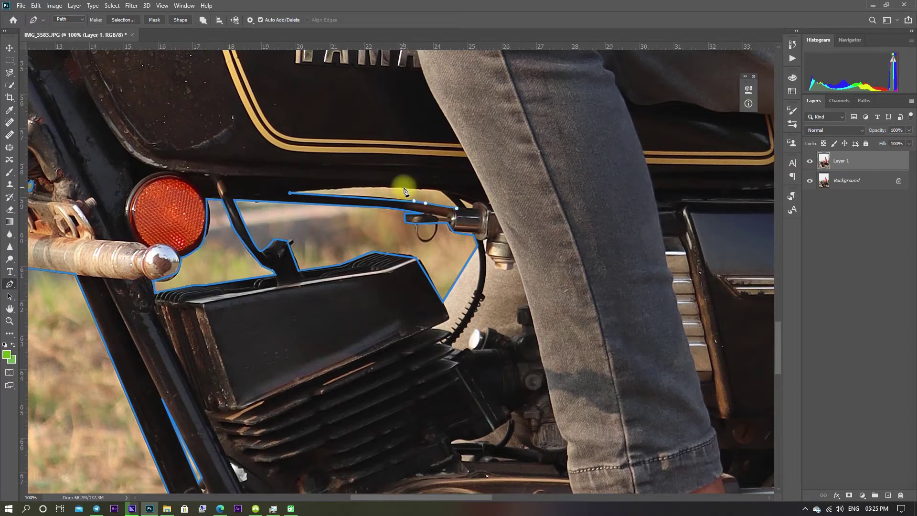
Convert the pen path around the rider and motorbike into a selection with 0 feather radius.
scroll(431, 191, "down", 5)
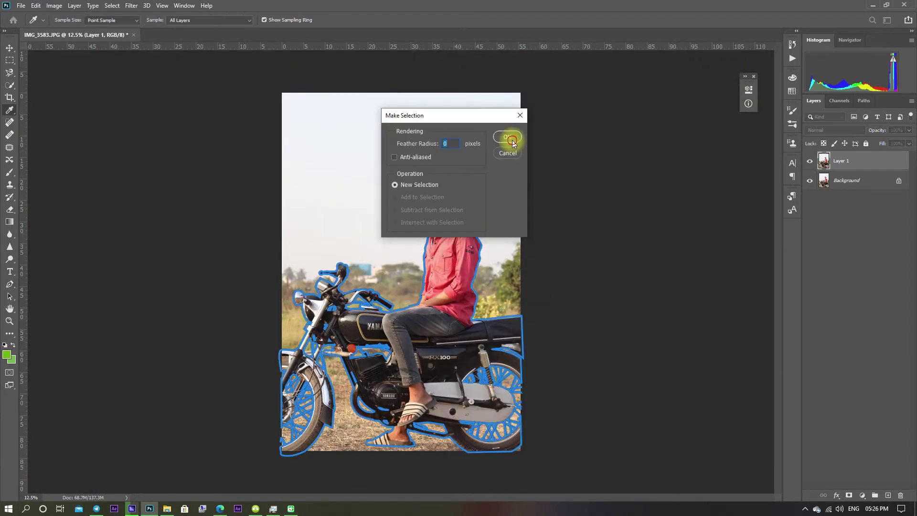
left_click(511, 139)
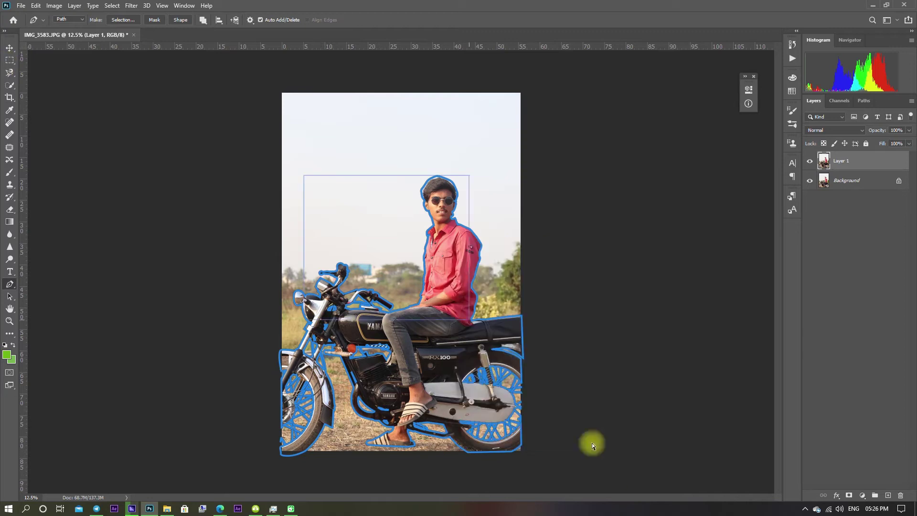
scroll(374, 281, "up", 5)
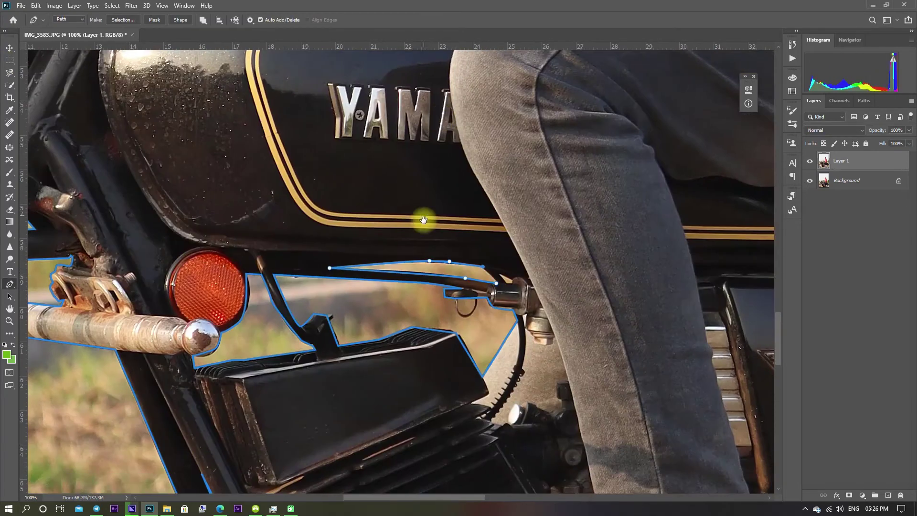
scroll(496, 286, "down", 5)
right_click(540, 422)
left_click(505, 137)
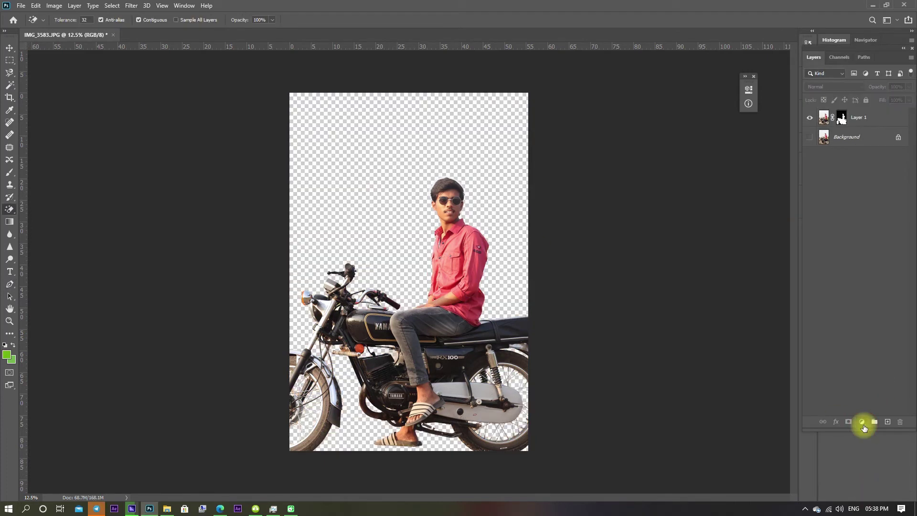
Add a neutral gray Solid Color fill layer.
left_click(861, 421)
left_click(876, 250)
left_click_drag(675, 116, 597, 127)
left_click(848, 70)
Move Layer 1 above Color Fill 1 and apply its layer mask permanently.
left_click_drag(883, 144, 842, 119)
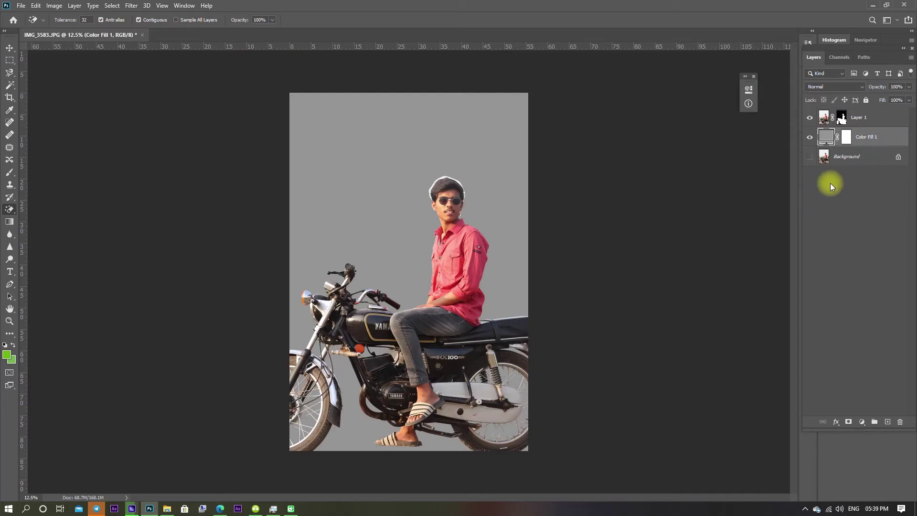
right_click(842, 123)
left_click(790, 148)
key("m")
left_click(376, 20)
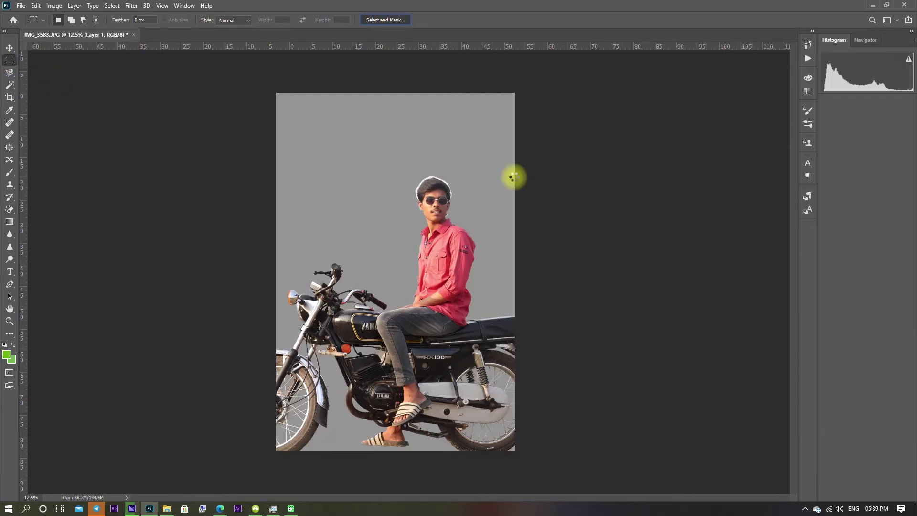
Brush the hair edges with the Refine Edge Brush to remove the white halo.
scroll(485, 194, "up", 2)
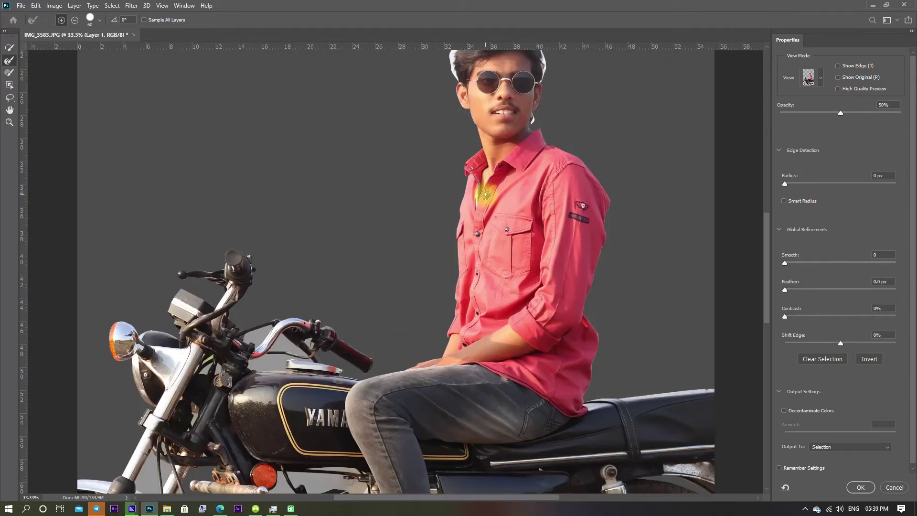
scroll(435, 286, "up", 2)
scroll(445, 289, "up", 2)
scroll(445, 288, "up", 3)
scroll(445, 288, "right", 2)
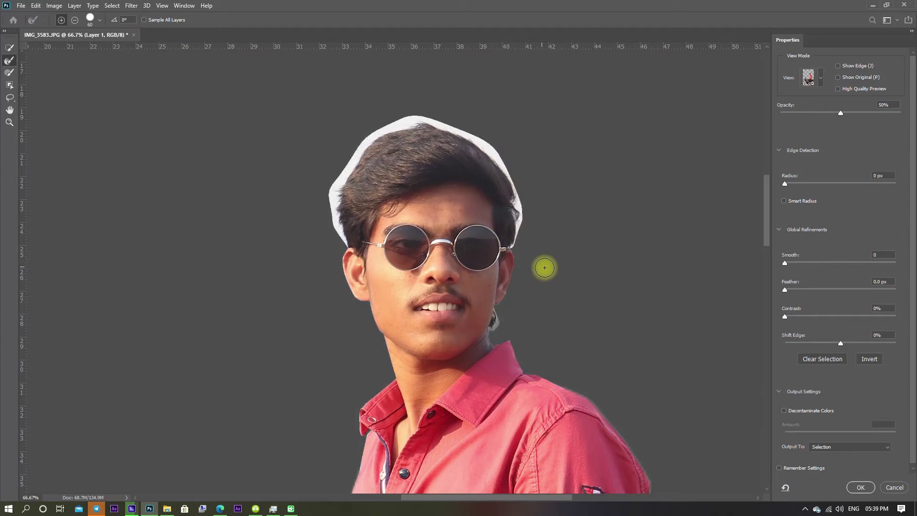
left_click_drag(519, 243, 505, 172)
mouse_move(445, 129)
left_mouse_down()
mouse_move(368, 139)
mouse_move(337, 198)
mouse_move(340, 236)
left_mouse_up()
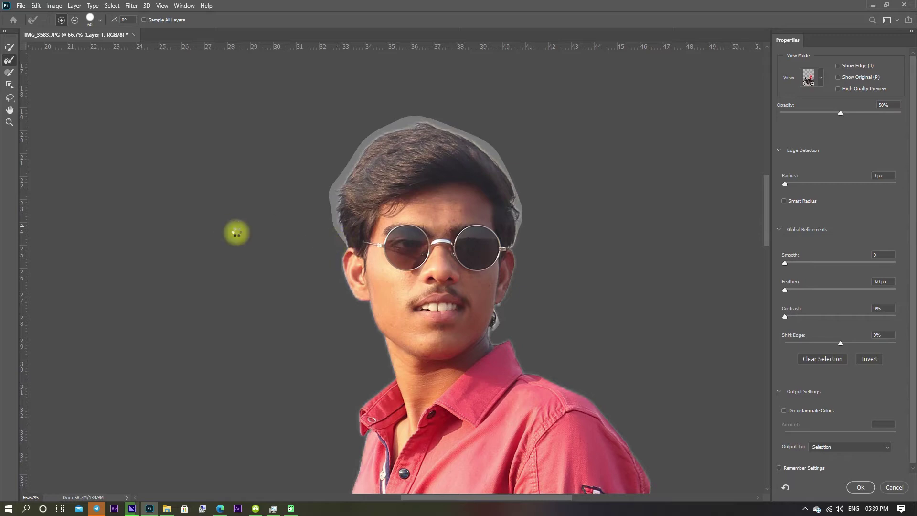
Output the refined selection to a new layer, Layer 1 copy.
left_click_drag(476, 344, 453, 153)
scroll(496, 331, "down", 5)
left_click(853, 449)
left_click(837, 472)
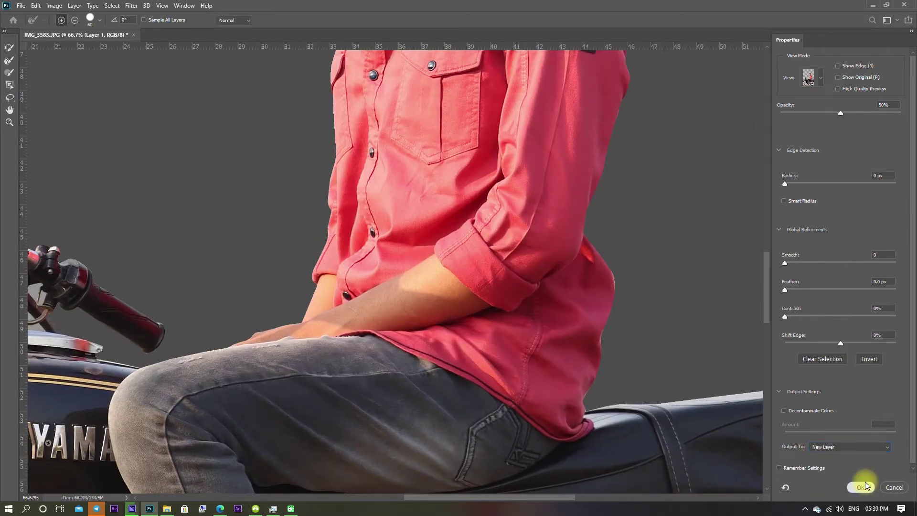
left_click(865, 486)
Hide Layer 1 to check the halo, and duplicate the cut-out as Layer 1 copy 2.
scroll(556, 206, "down", 3)
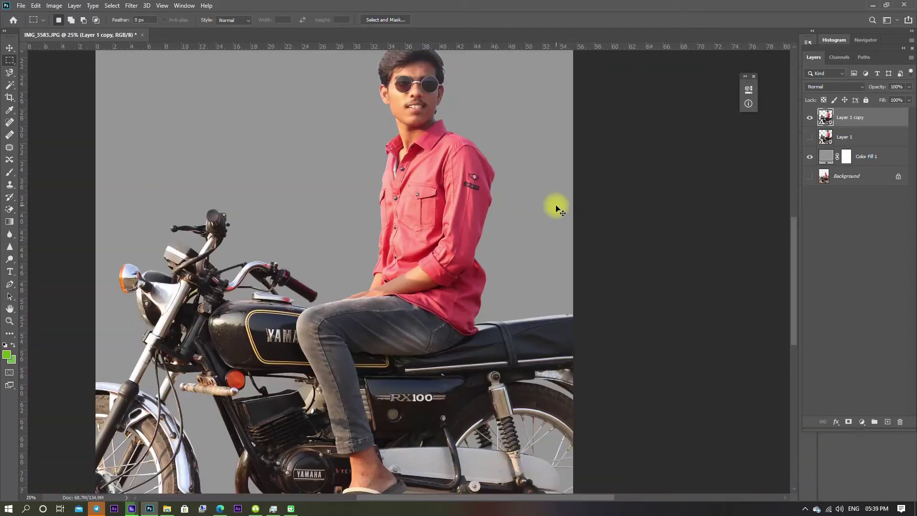
scroll(553, 204, "up", 1)
left_click_drag(552, 204, 523, 345)
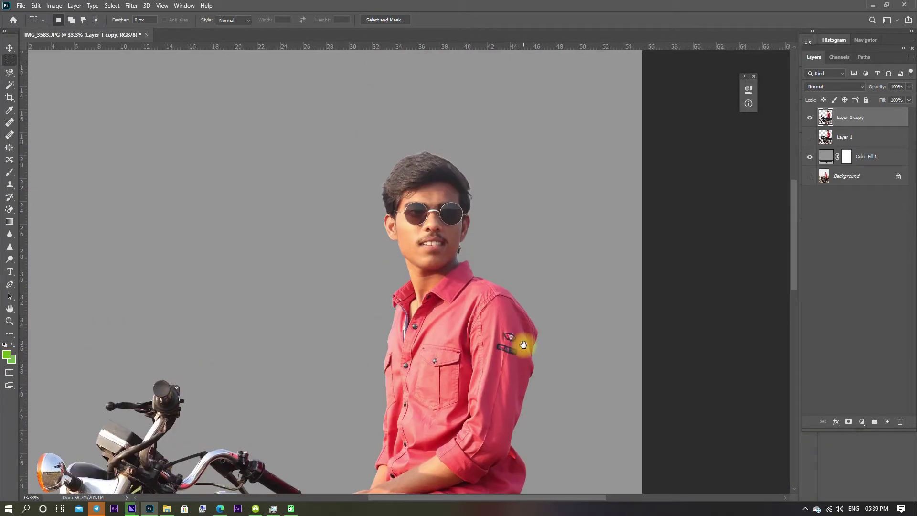
left_click(810, 137)
scroll(671, 171, "down", 3)
scroll(671, 172, "up", 3)
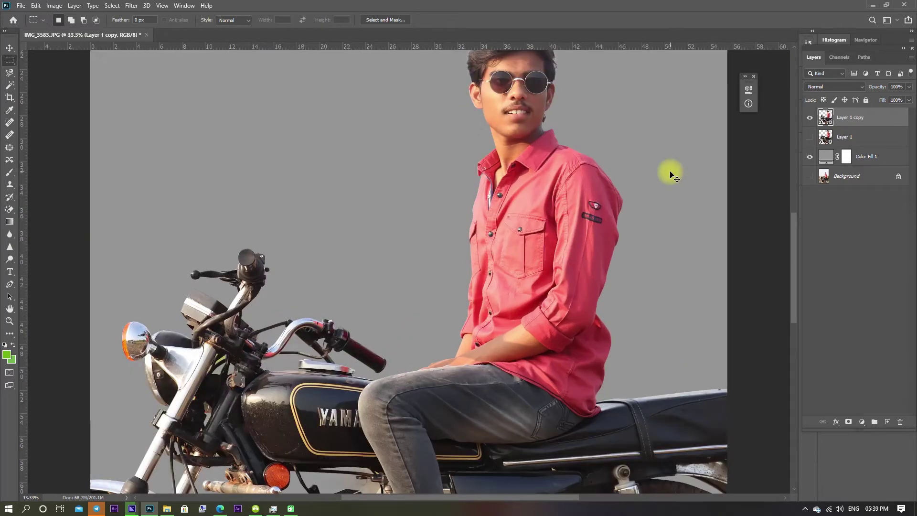
scroll(672, 174, "down", 2)
key("ctrl+j")
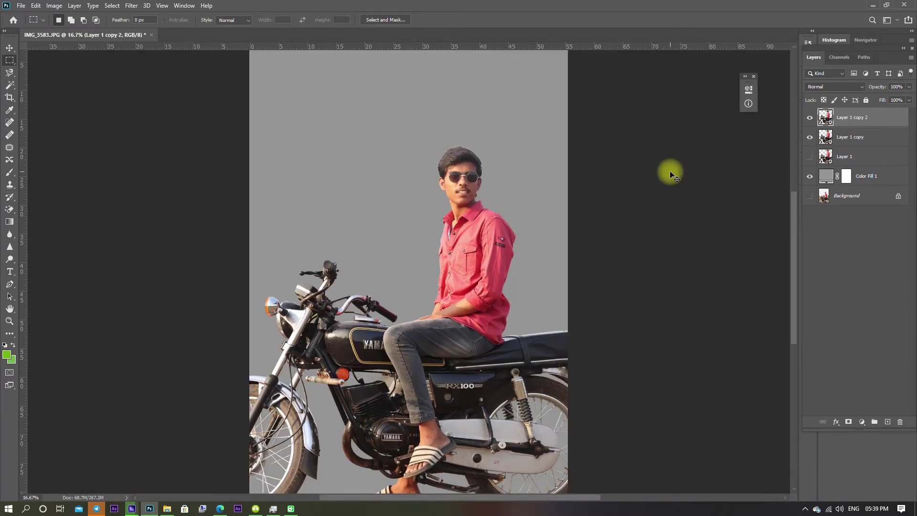
Apply Shadows/Highlights with Shadows amount 0 and slightly raised Highlights.
left_click(62, 6)
left_click(214, 193)
left_click_drag(754, 138, 725, 143)
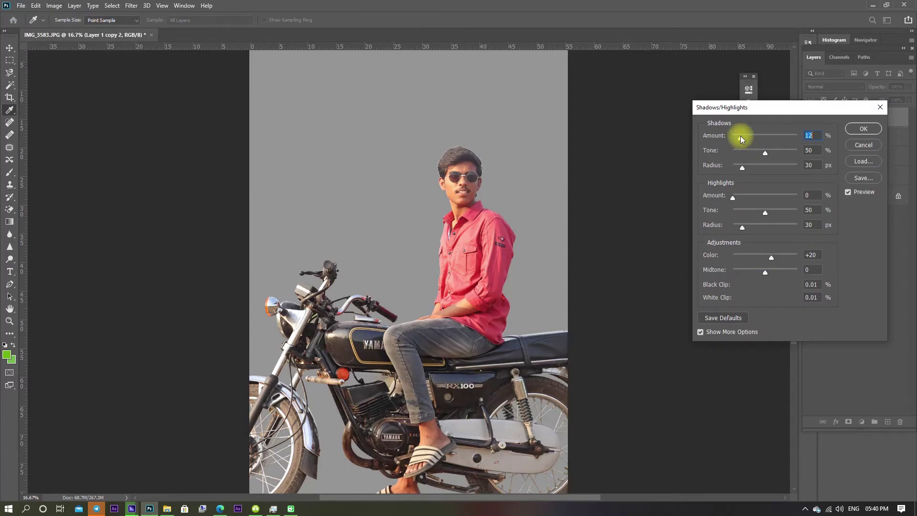
left_click(749, 196)
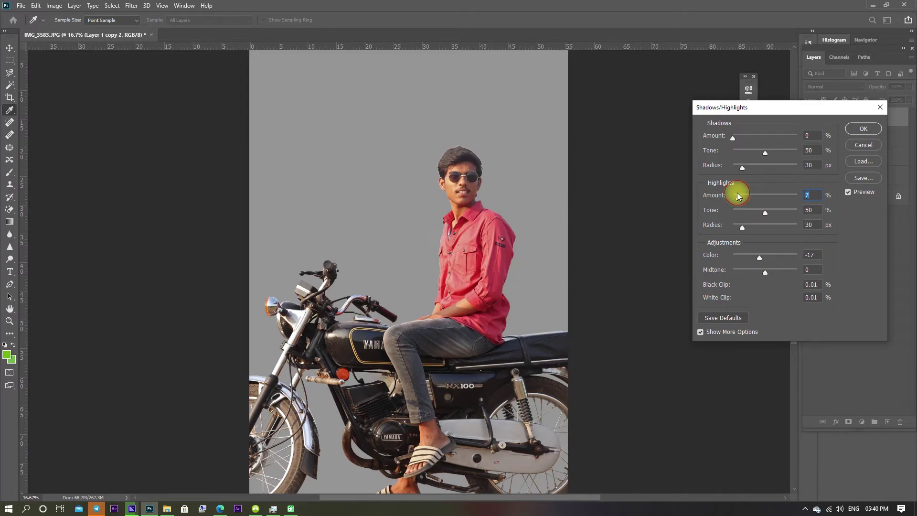
left_click(862, 130)
Zoom out to fit the image and start placing a background photo from the File menu.
key("m")
key("ctrl+minus")
left_click(21, 6)
left_click(161, 191)
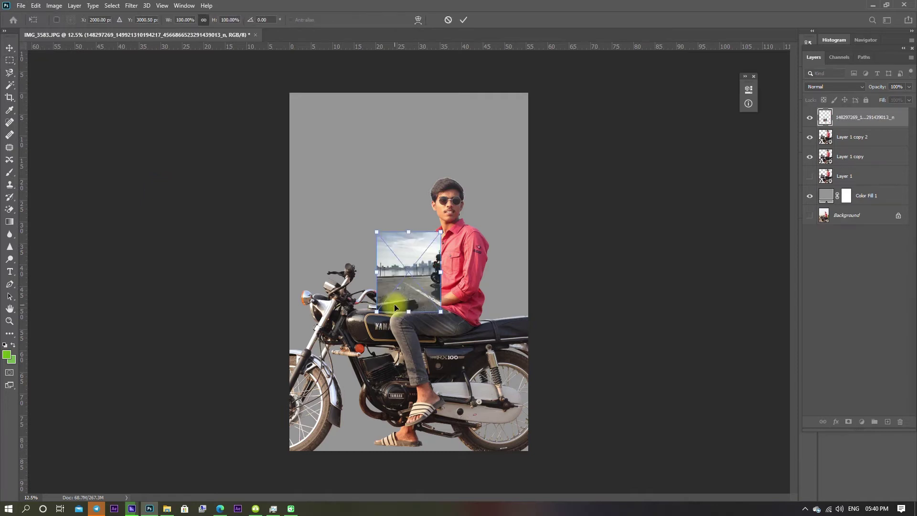
Scale the placed city photo to about 369%, position it, and move Layer 1 copy 2 above it.
left_click_drag(373, 231, 311, 144)
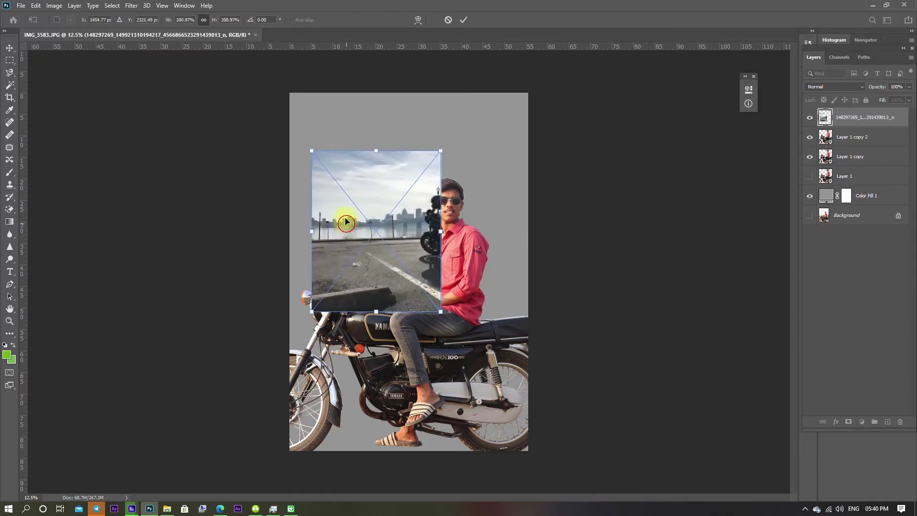
left_click_drag(348, 217, 326, 166)
left_click_drag(419, 253, 518, 392)
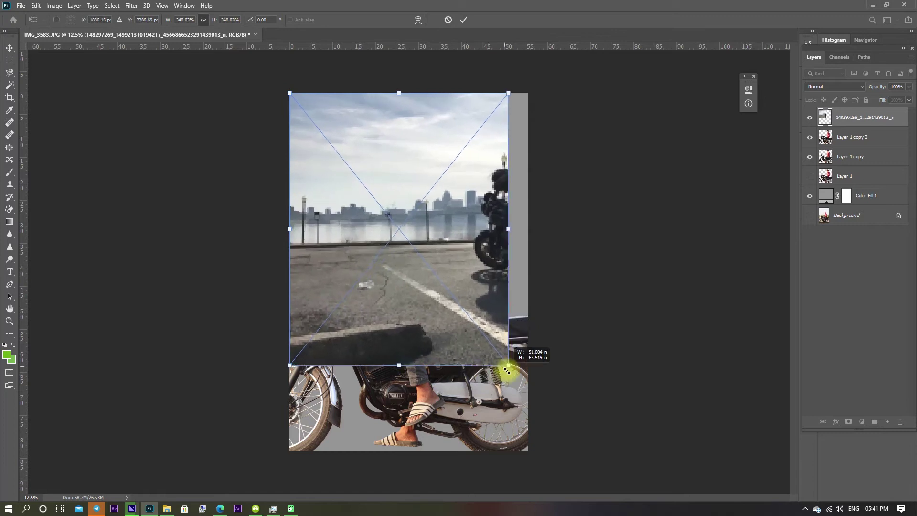
left_click_drag(482, 310, 477, 365)
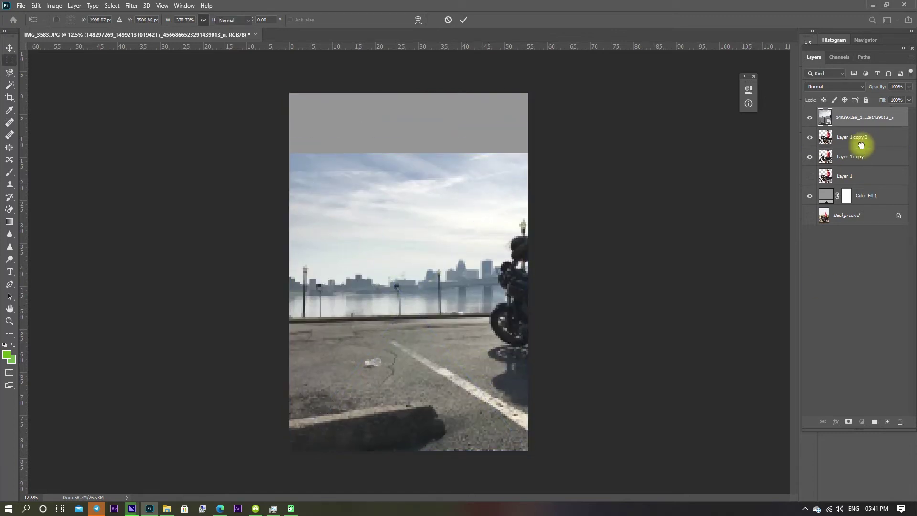
left_click_drag(861, 144, 859, 117)
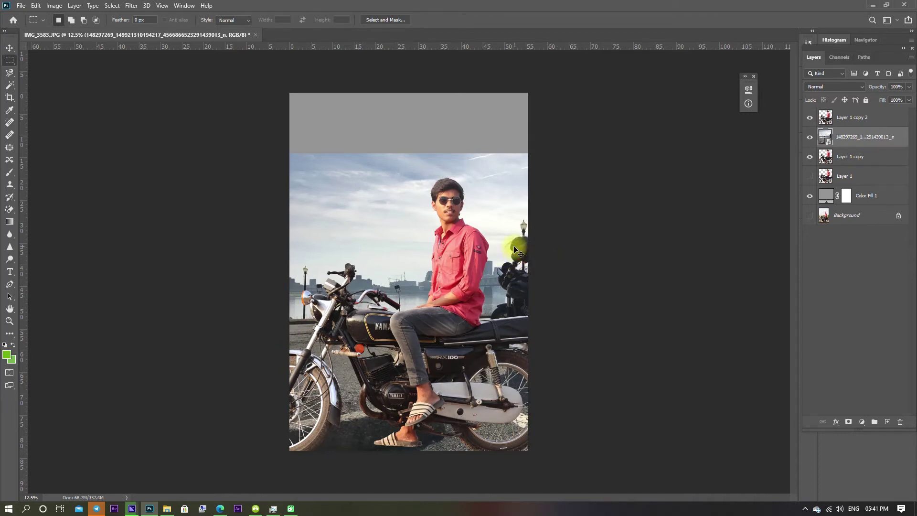
left_click_drag(517, 252, 512, 273)
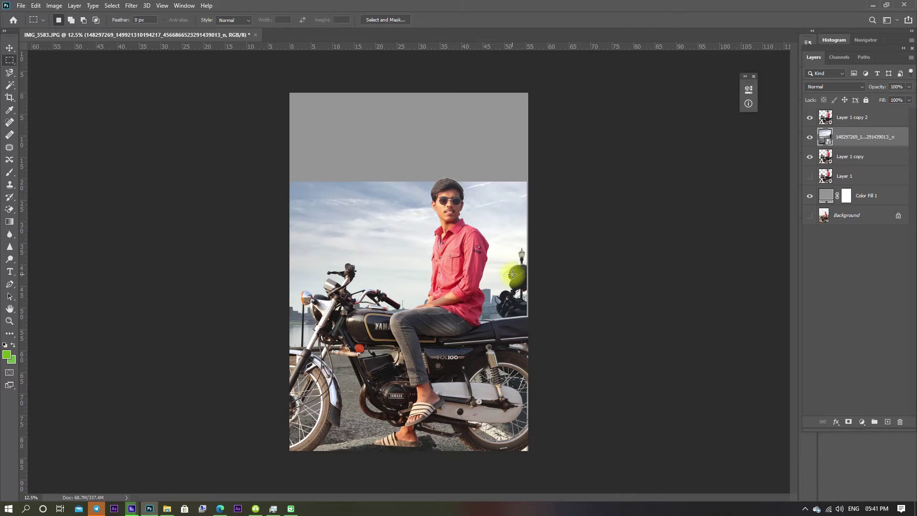
Free-transform the city photo a bit larger, nudge it right, and commit.
key("ctrl+t")
left_click_drag(286, 180, 245, 129)
mouse_move(479, 274)
left_mouse_down()
mouse_move(498, 300)
mouse_move(509, 299)
left_mouse_up()
key("Return")
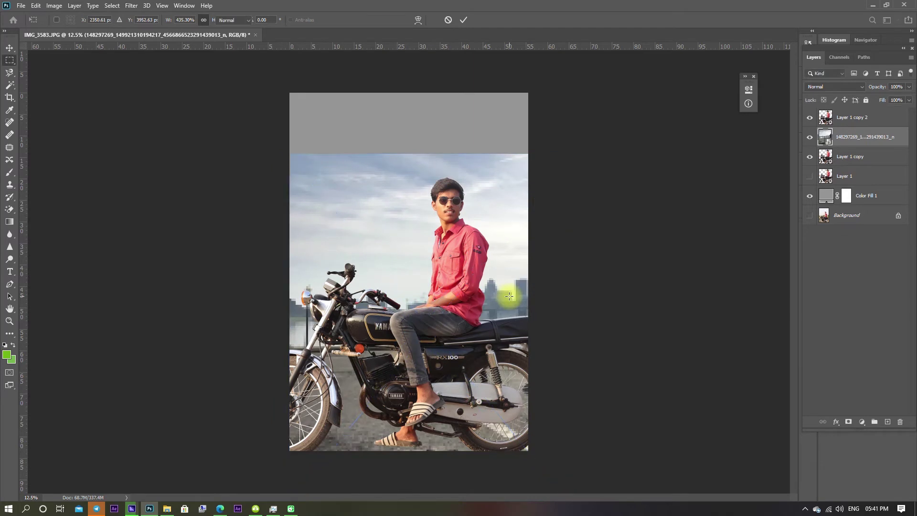
Start a crop with its top edge pulled below the gray band.
key("m")
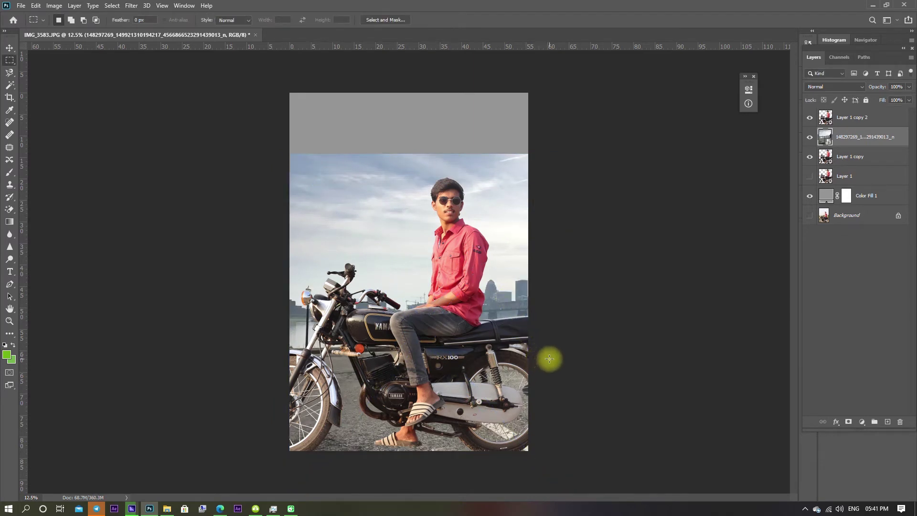
left_click(10, 100)
left_click_drag(434, 119, 420, 119)
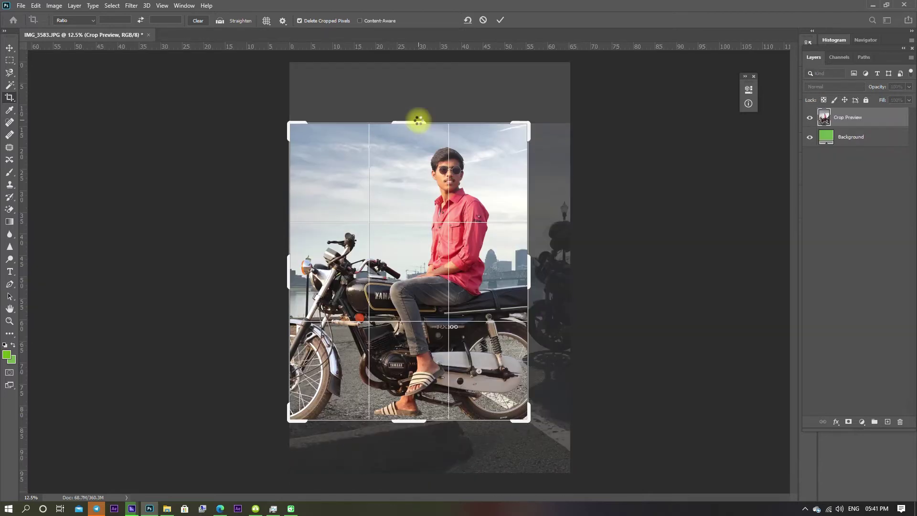
Apply the crop, then add a Blue Photo Filter adjustment above Layer 1 copy 2.
key("Return")
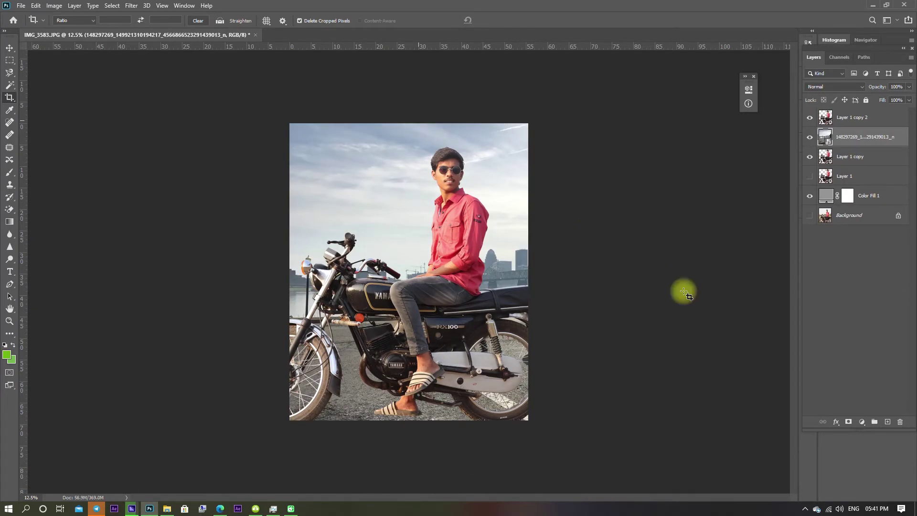
left_click(858, 123)
left_click(862, 421)
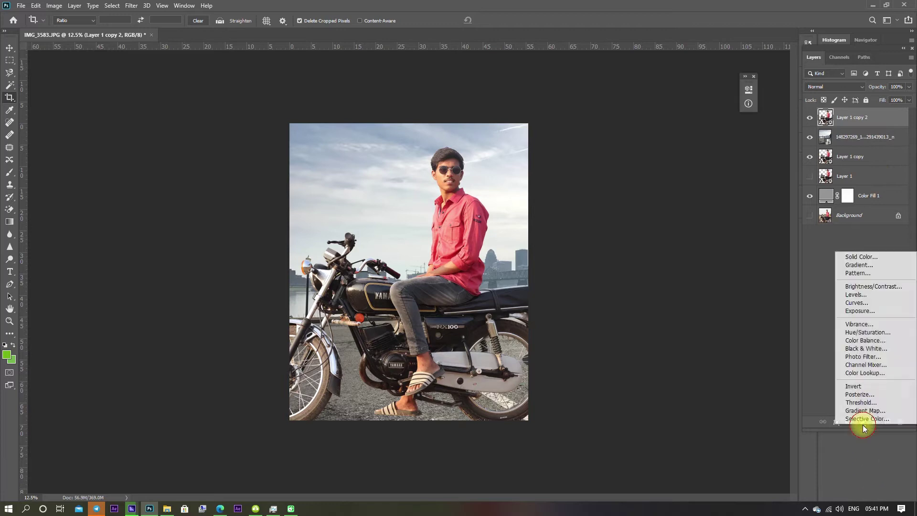
left_click(875, 357)
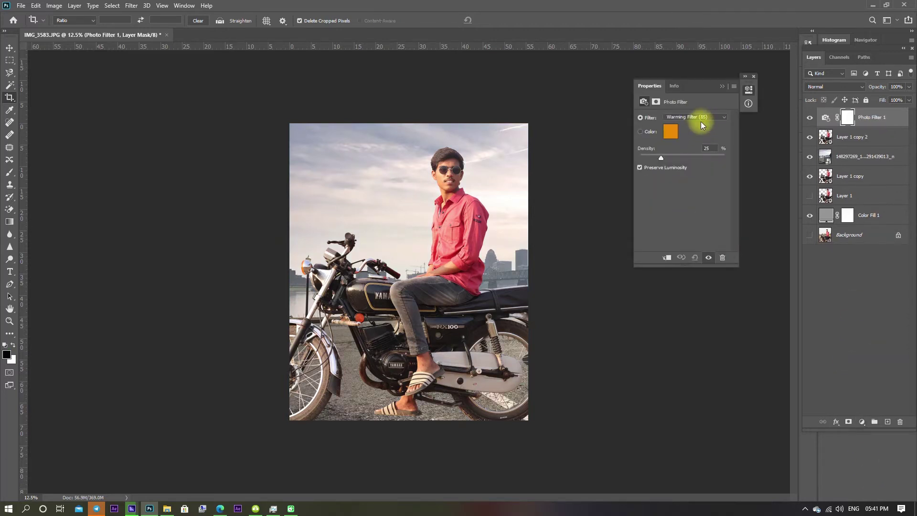
left_click(699, 118)
left_click(686, 209)
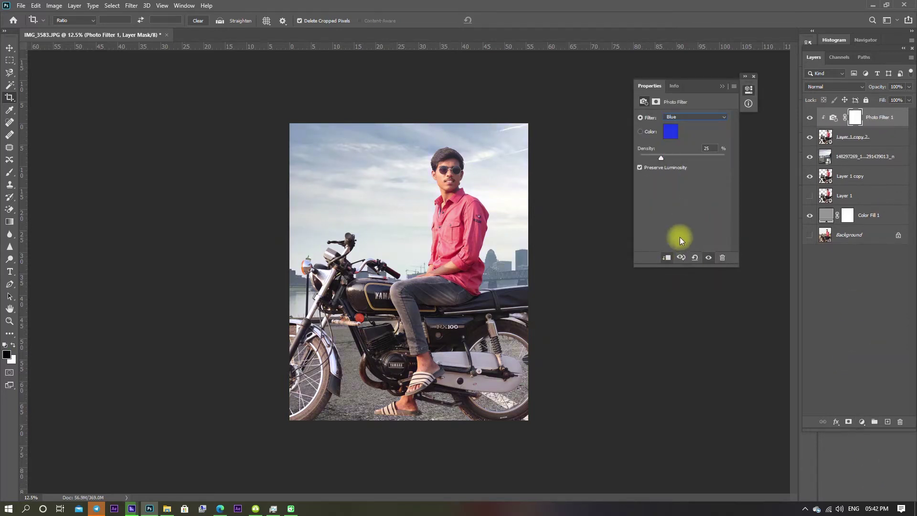
Merge Photo Filter 1 down into Layer 1 copy 2.
right_click(862, 128)
left_click(779, 377)
left_click(722, 86)
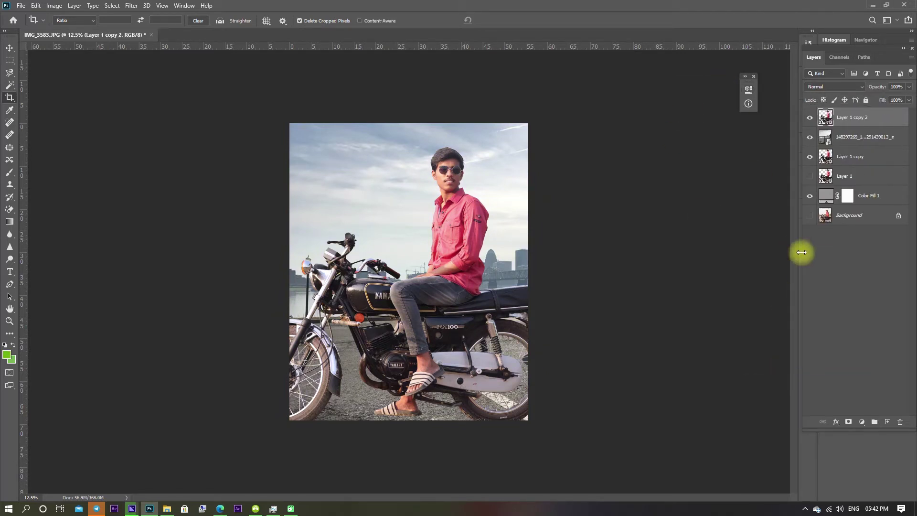
Add a new layer above the city photo and paint a soft black brush dab.
left_click(856, 146)
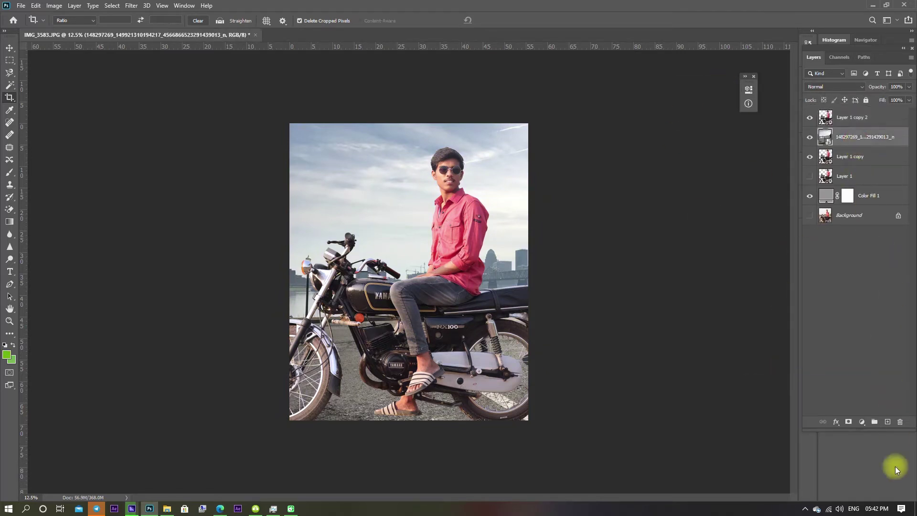
left_click(884, 423)
left_click(10, 172)
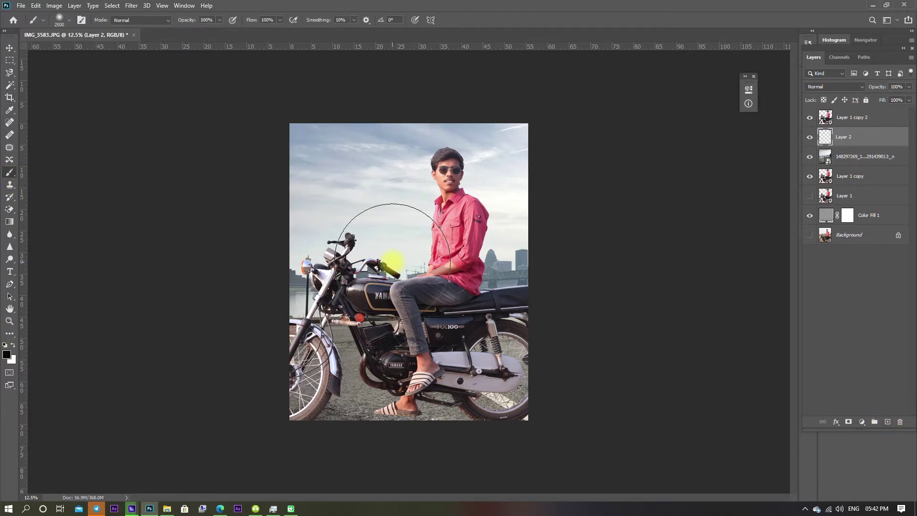
left_click(397, 247)
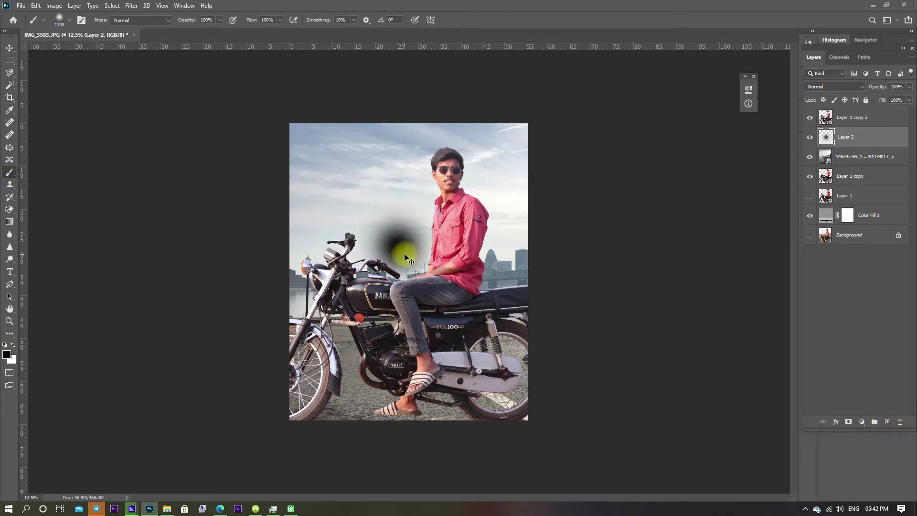
Perspective-transform the dab, squashing it flat and stretching it beneath the foot and bike.
key("ctrl+t")
right_click(402, 242)
left_click(434, 293)
left_click_drag(397, 193, 389, 291)
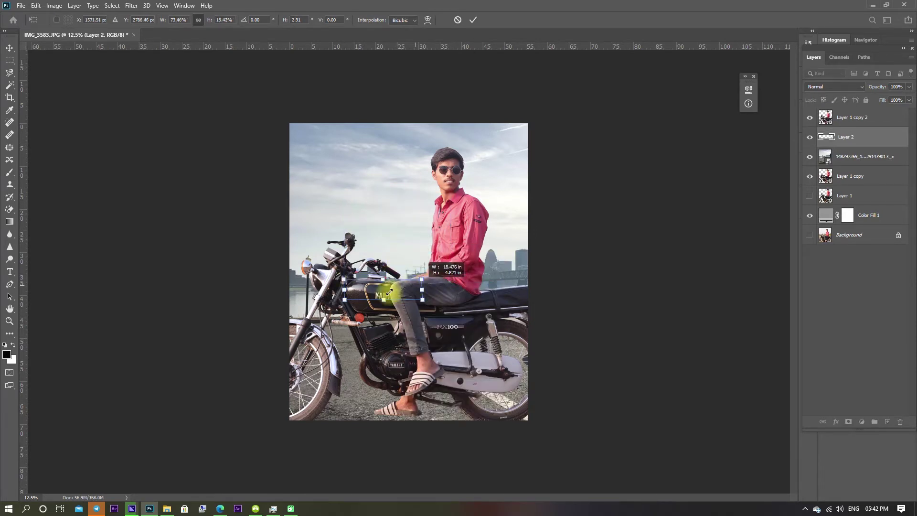
left_click_drag(418, 407, 428, 415)
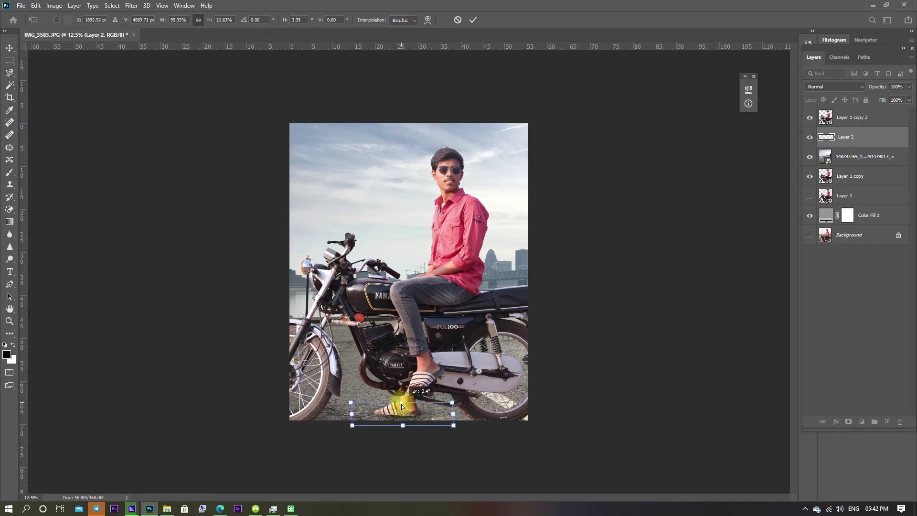
Commit the shadow, then brush black shadow strokes along the bottom on a new Layer 3.
key("Return")
key("b")
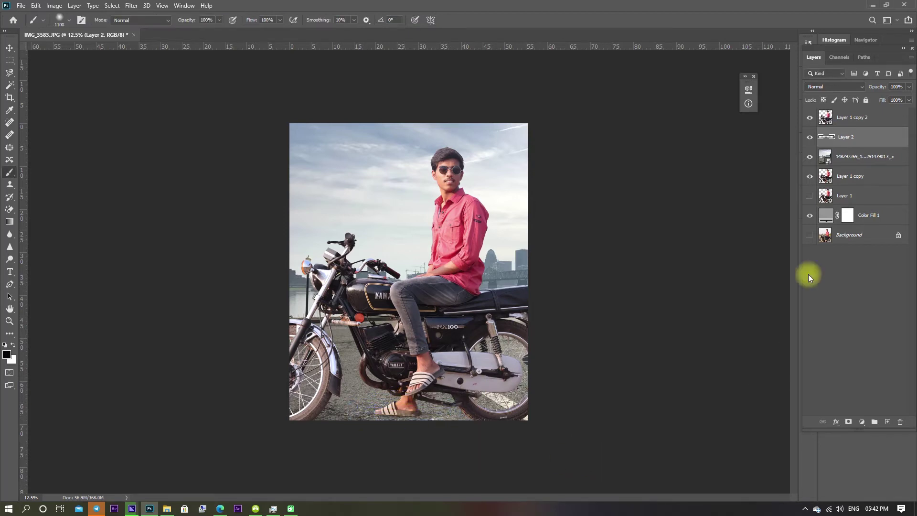
left_click_drag(865, 115, 865, 116)
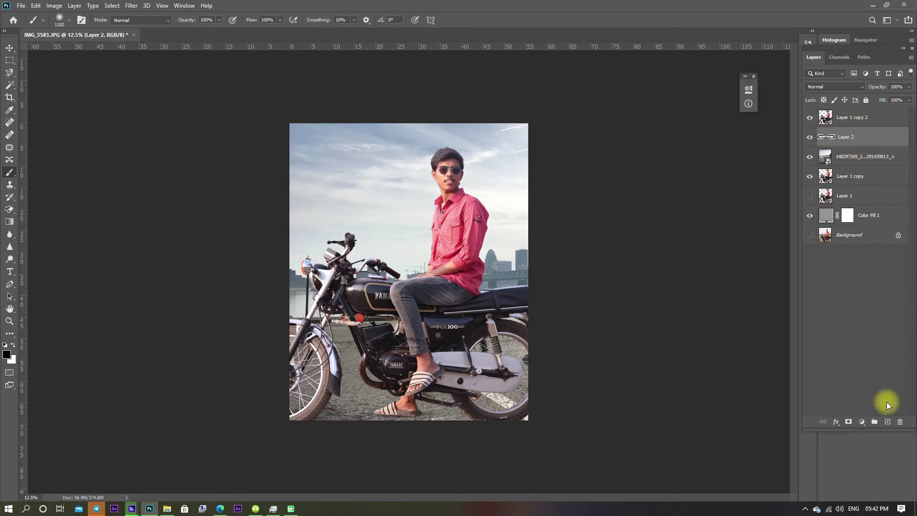
left_click(885, 423)
left_click_drag(338, 425, 536, 442)
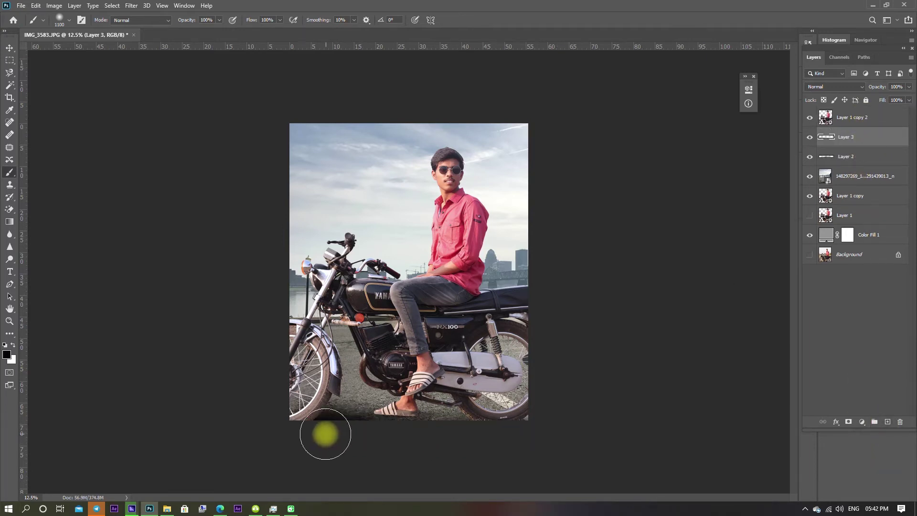
left_click_drag(323, 431, 494, 441)
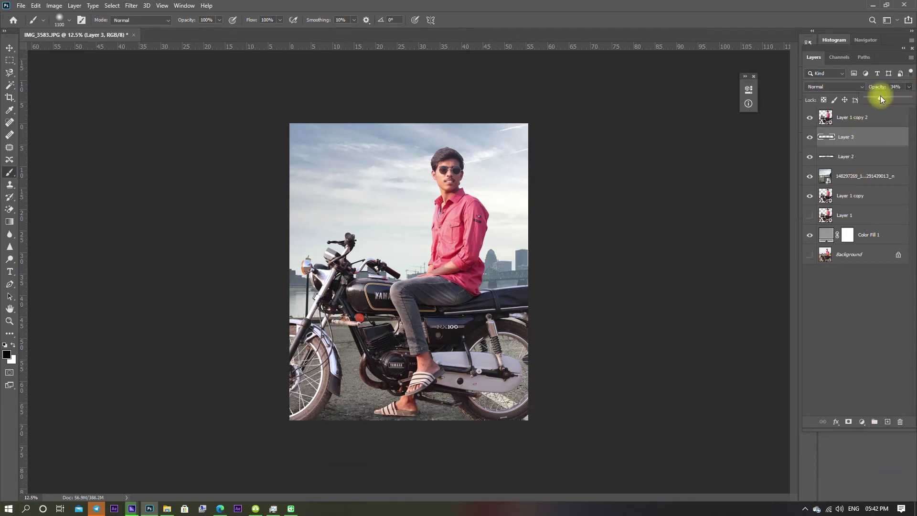
left_click(873, 121)
Paint a 22%-opacity dark shadow on a layer clipped to Layer 1 copy 2; shift the city background.
left_click(886, 422)
right_click(854, 119)
left_click(800, 273)
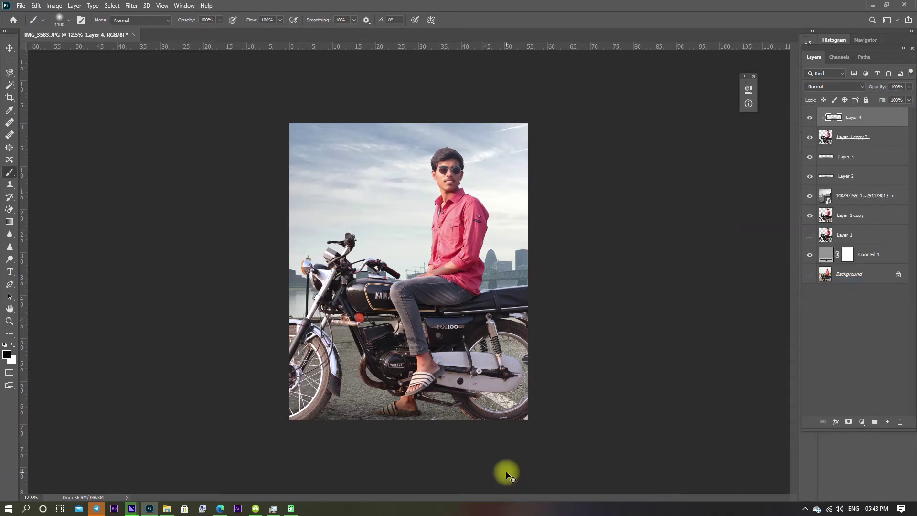
mouse_move(446, 436)
left_mouse_down()
mouse_move(333, 436)
mouse_move(348, 425)
left_mouse_up()
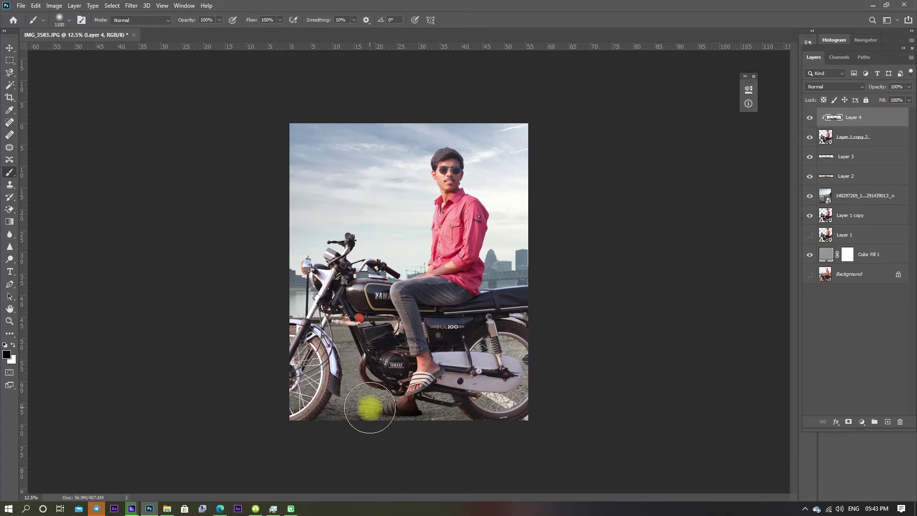
left_click_drag(908, 87, 876, 98)
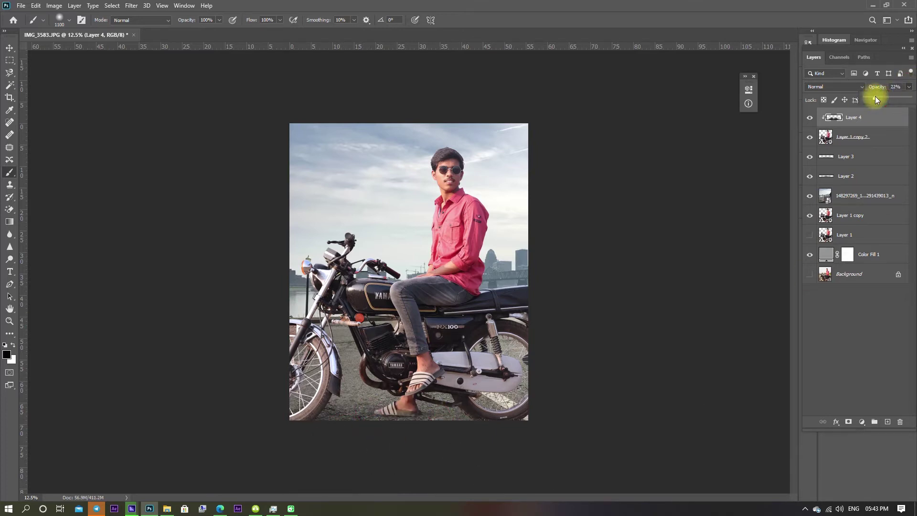
mouse_move(515, 206)
left_mouse_down()
mouse_move(508, 179)
mouse_move(520, 263)
left_mouse_up()
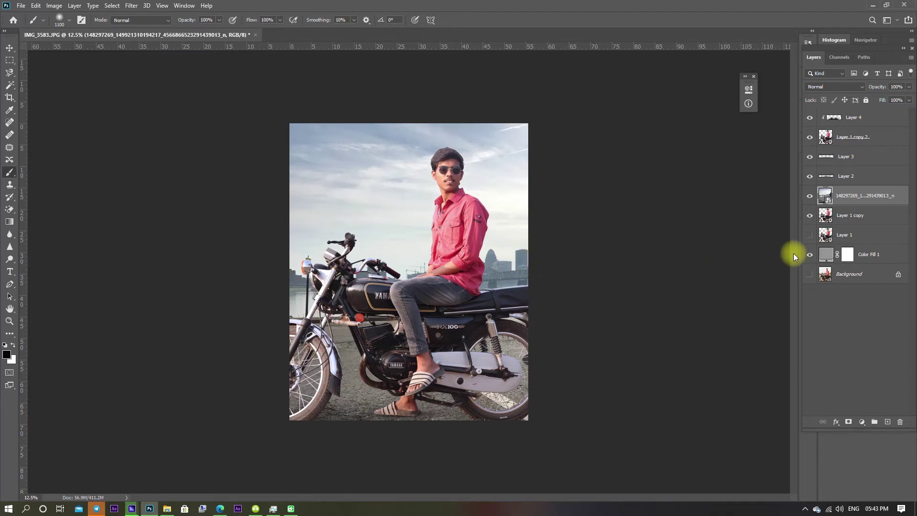
Zoom to 200% on the man's face on Layer 1 copy 2 and patch a cheek spot.
scroll(792, 253, "up", 5)
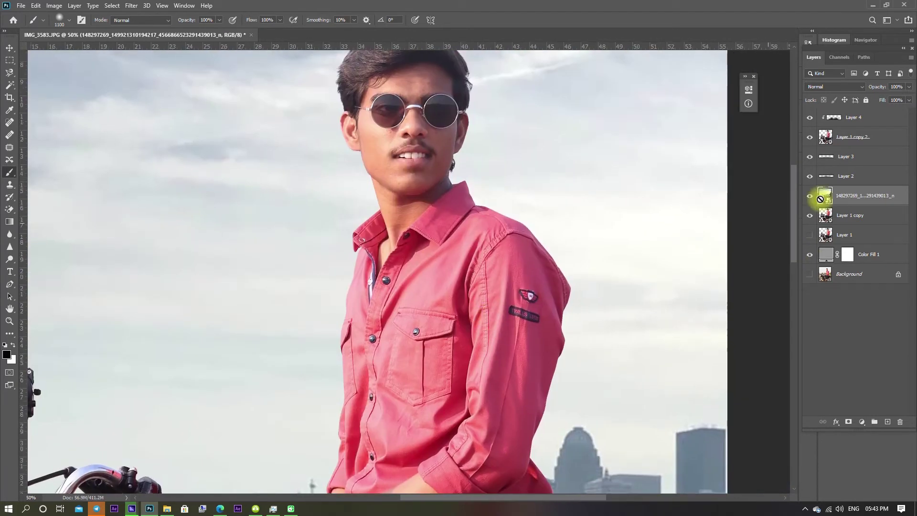
mouse_move(526, 180)
left_mouse_down()
mouse_move(526, 272)
mouse_move(458, 287)
left_mouse_up()
scroll(526, 272, "up", 1)
scroll(526, 272, "up", 3)
scroll(447, 213, "up", 3)
left_click(848, 148)
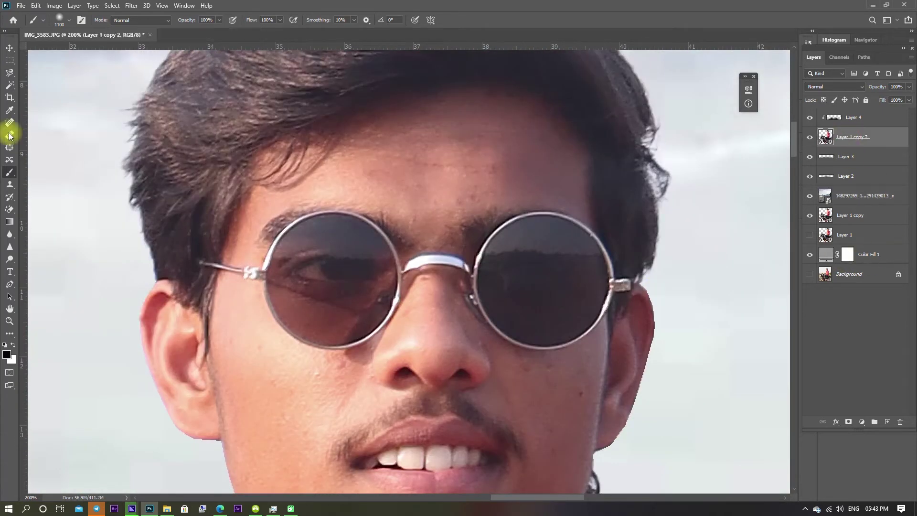
left_click(9, 147)
scroll(554, 368, "down", 1)
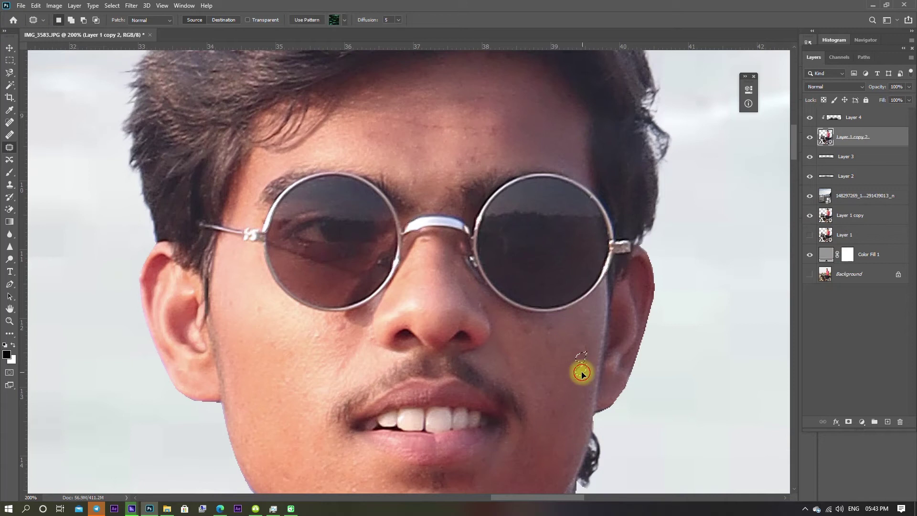
scroll(328, 375, "down", 1)
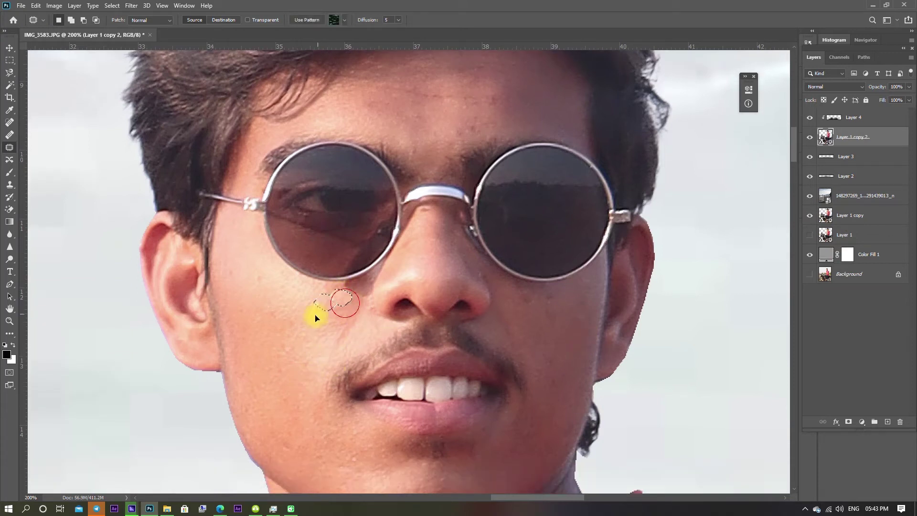
left_click(315, 317)
scroll(266, 399, "up", 4)
Switch to the Mixer Brush (Wet 21%, Load 20%, Mix 20%) and smooth the forehead skin.
key("b")
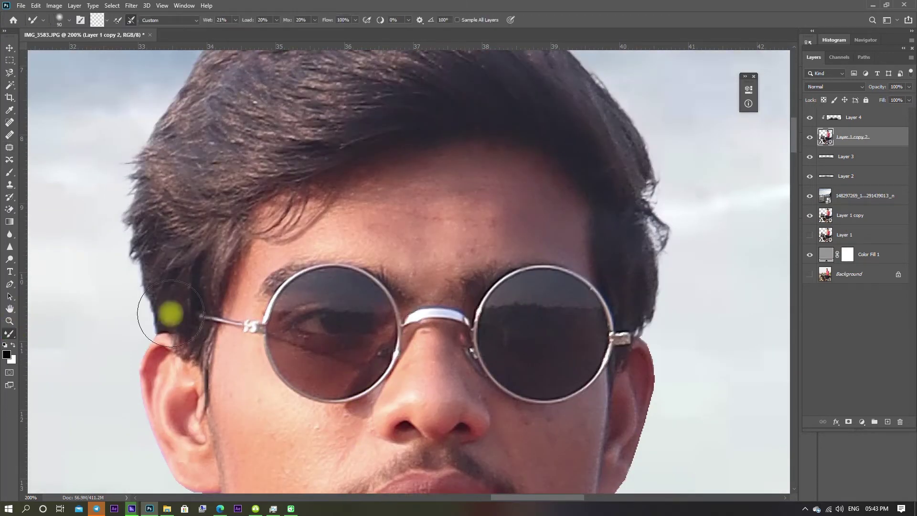
mouse_move(341, 247)
left_mouse_down()
mouse_move(501, 235)
mouse_move(419, 199)
mouse_move(365, 194)
mouse_move(478, 178)
mouse_move(549, 221)
mouse_move(511, 185)
left_mouse_up()
key("bracketleft")
key("bracketleft")
key("bracketleft")
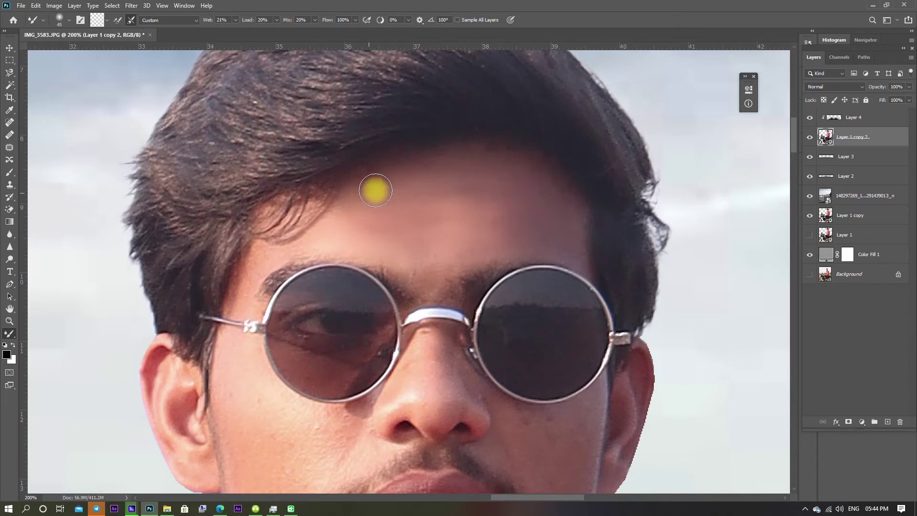
key("bracketright")
key("bracketright")
key("bracketright")
scroll(320, 330, "down", 2)
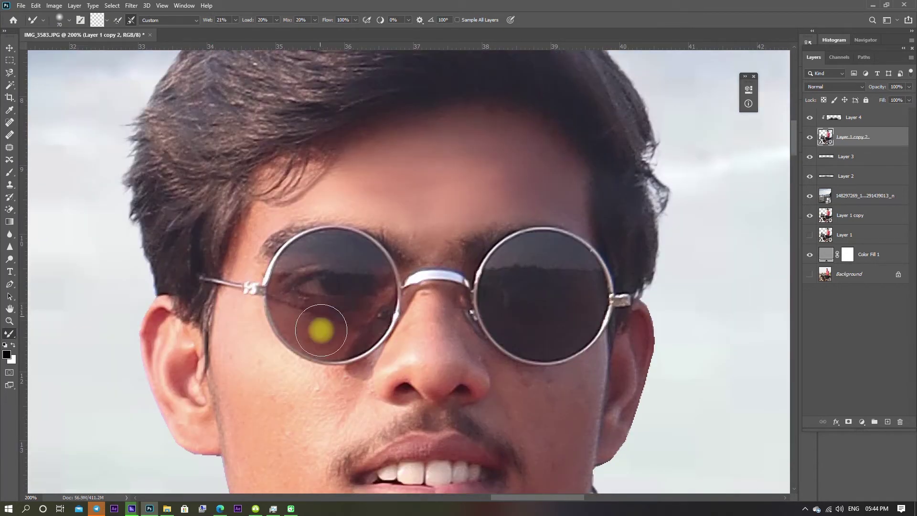
scroll(321, 329, "down", 3)
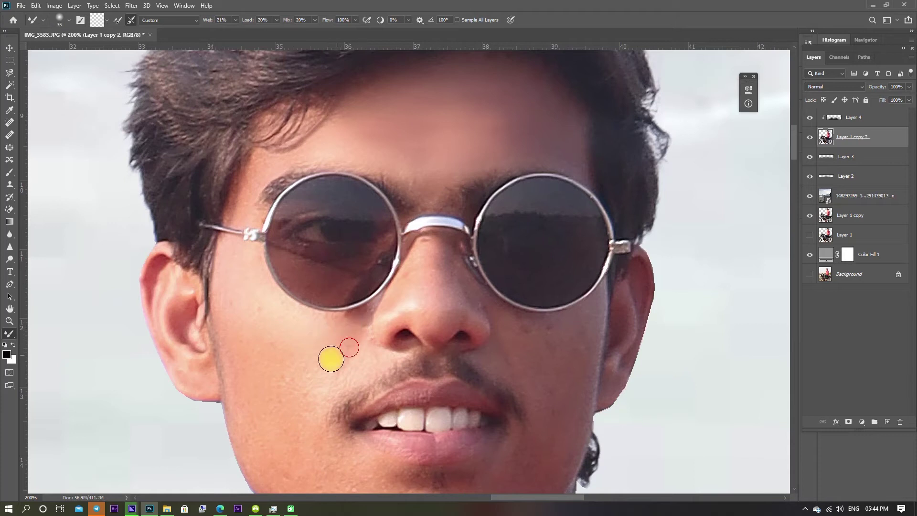
Smooth the cheek, the forehead above the glasses, and the jaw with a resized brush.
key("bracketright")
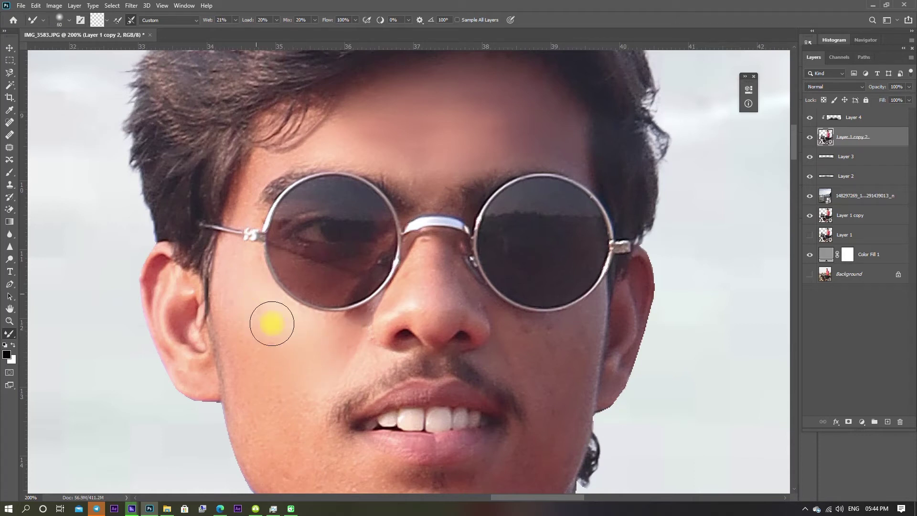
mouse_move(261, 383)
left_mouse_down()
mouse_move(293, 388)
mouse_move(341, 327)
left_mouse_up()
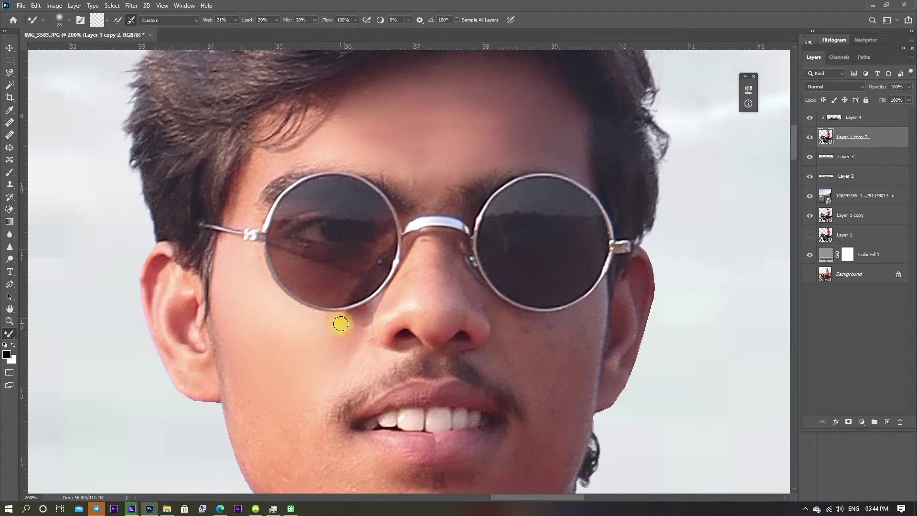
left_click_drag(254, 173, 363, 160)
mouse_move(427, 174)
left_mouse_down()
mouse_move(403, 131)
mouse_move(463, 102)
mouse_move(571, 155)
left_mouse_up()
scroll(570, 145, "down", 3)
key("bracketright")
key("bracketright")
key("bracketright")
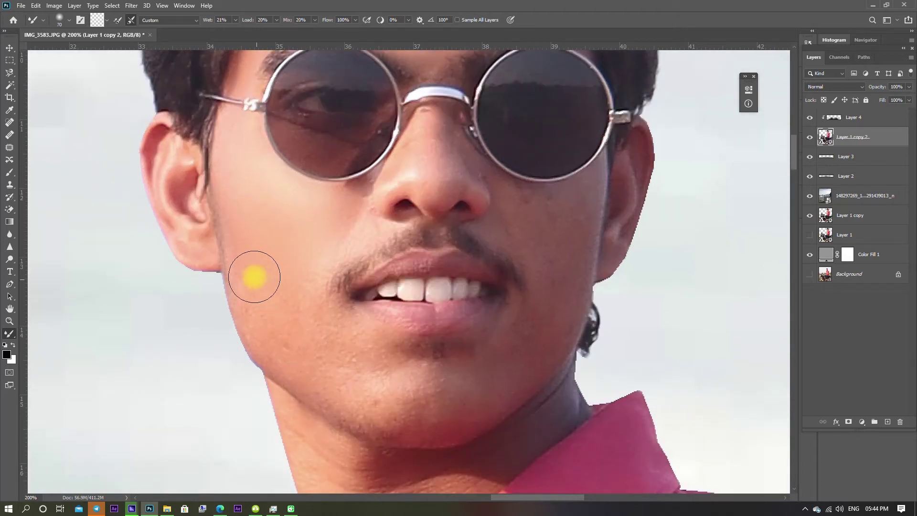
mouse_move(260, 268)
left_mouse_down()
mouse_move(258, 325)
mouse_move(364, 358)
mouse_move(320, 369)
mouse_move(311, 262)
mouse_move(382, 406)
mouse_move(421, 386)
mouse_move(343, 311)
mouse_move(266, 256)
mouse_move(373, 210)
mouse_move(365, 183)
left_mouse_up()
key("bracketleft")
key("bracketleft")
key("bracketleft")
key("bracketleft")
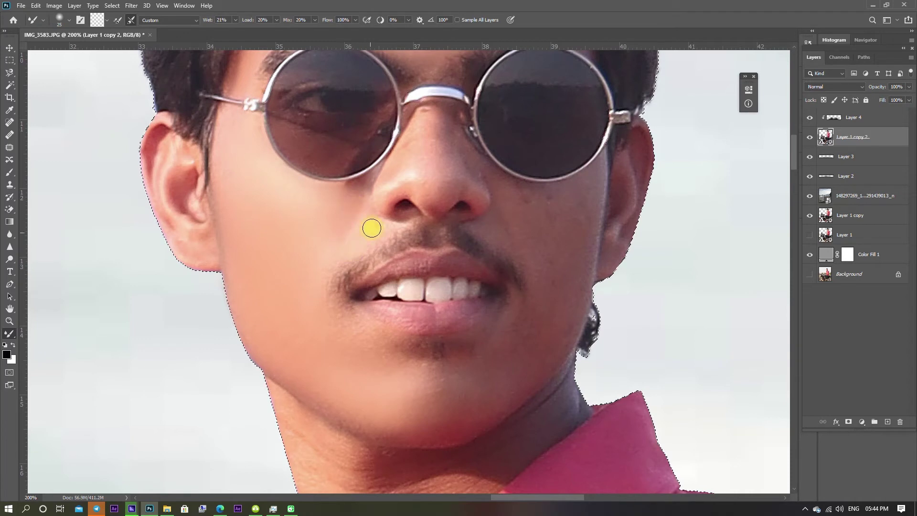
Smooth the nose skin up to the glasses with a smaller Mixer Brush.
scroll(389, 323, "down", 1)
key("bracketright")
key("bracketright")
key("bracketright")
key("bracketright")
key("bracketright")
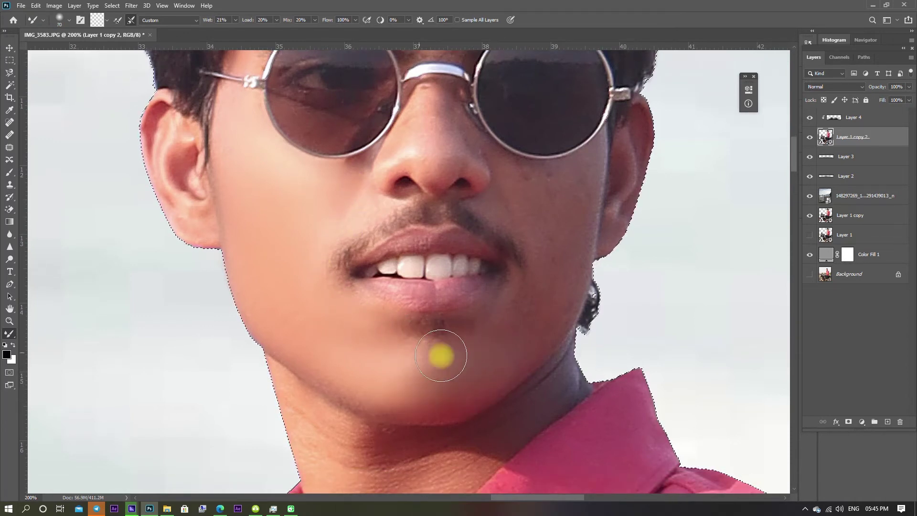
key("bracketleft")
key("bracketleft")
key("bracketleft")
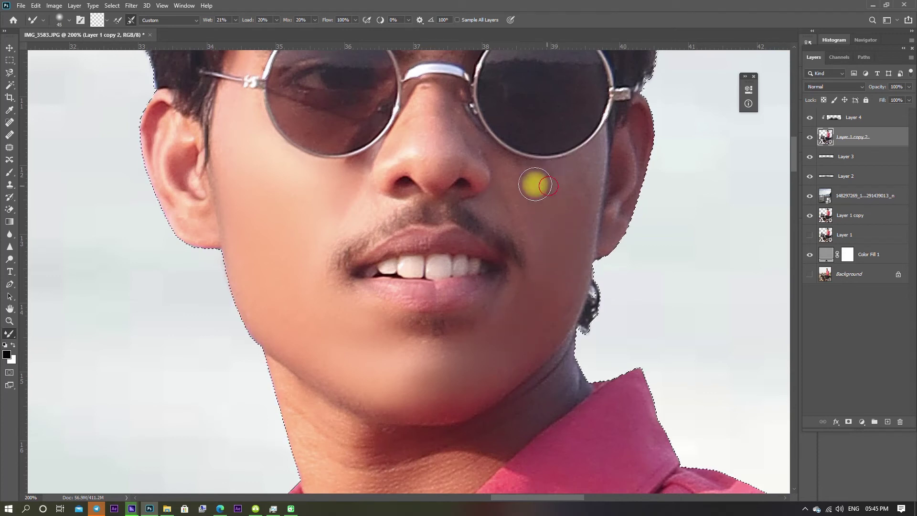
key("bracketleft")
key("bracketleft")
scroll(540, 215, "up", 3)
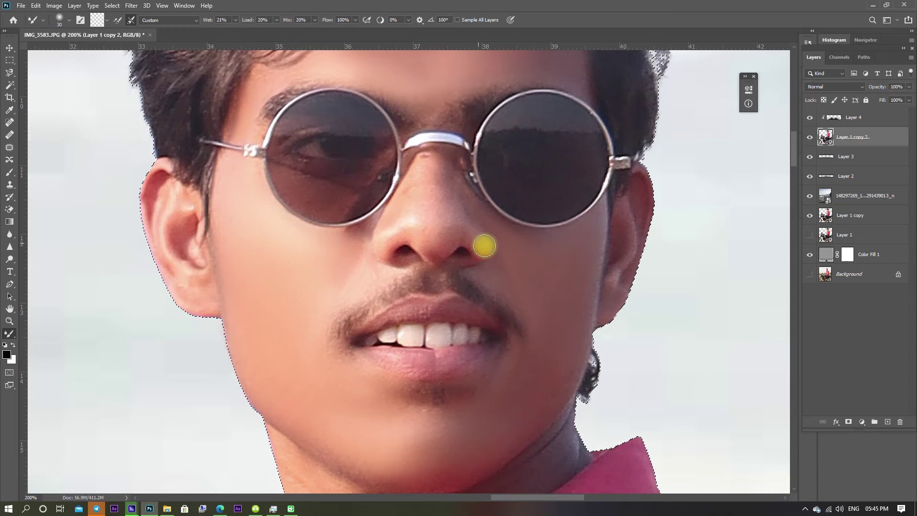
key("bracketright")
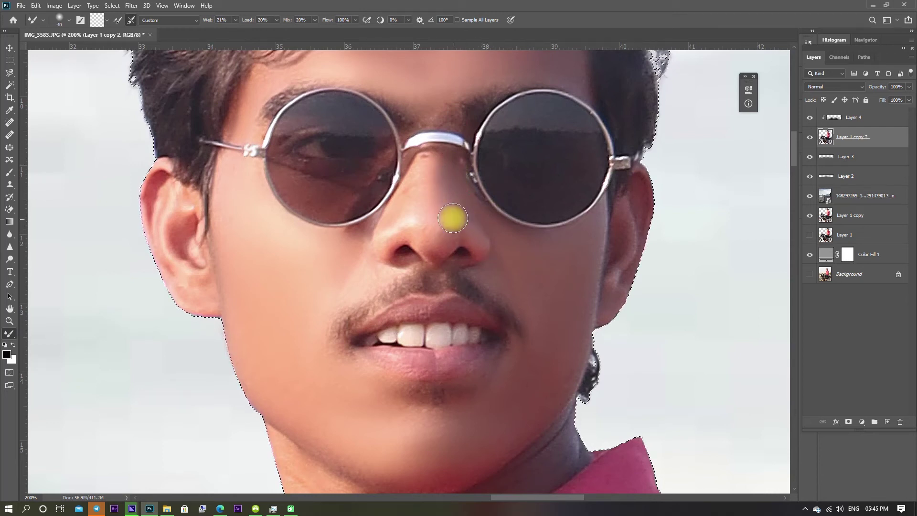
key("bracketleft")
key("bracketleft")
key("bracketleft")
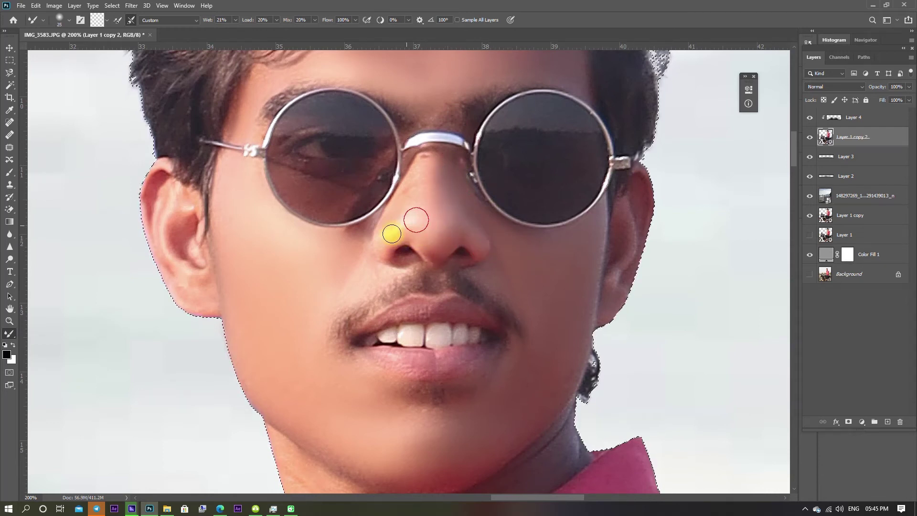
left_click_drag(416, 220, 425, 159)
right_click(424, 194, "alt")
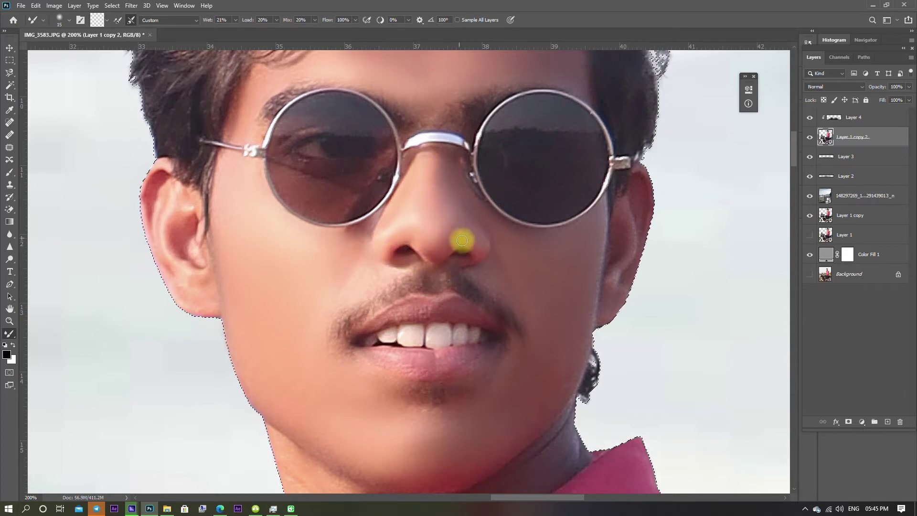
scroll(462, 239, "up", 3)
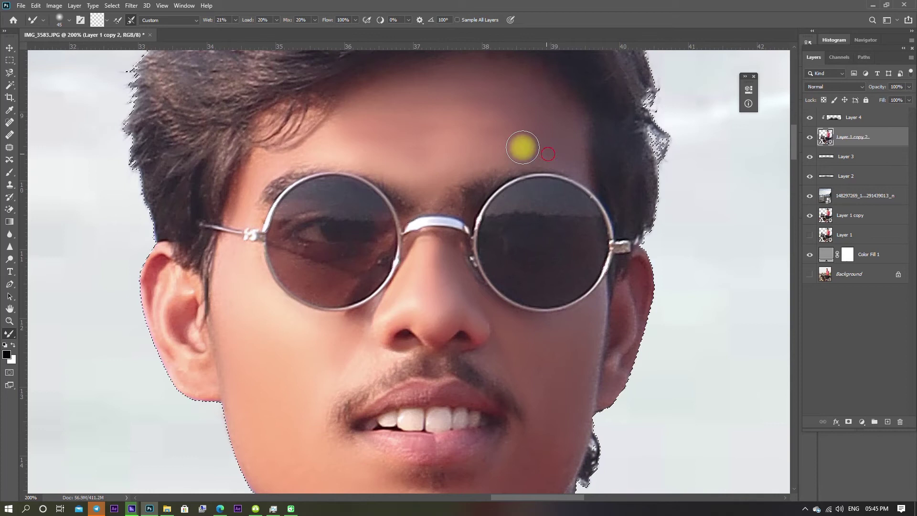
Smooth both ears and the earlobe, blending the ear tops into the hair.
right_click(554, 139, "alt")
scroll(389, 323, "down", 4)
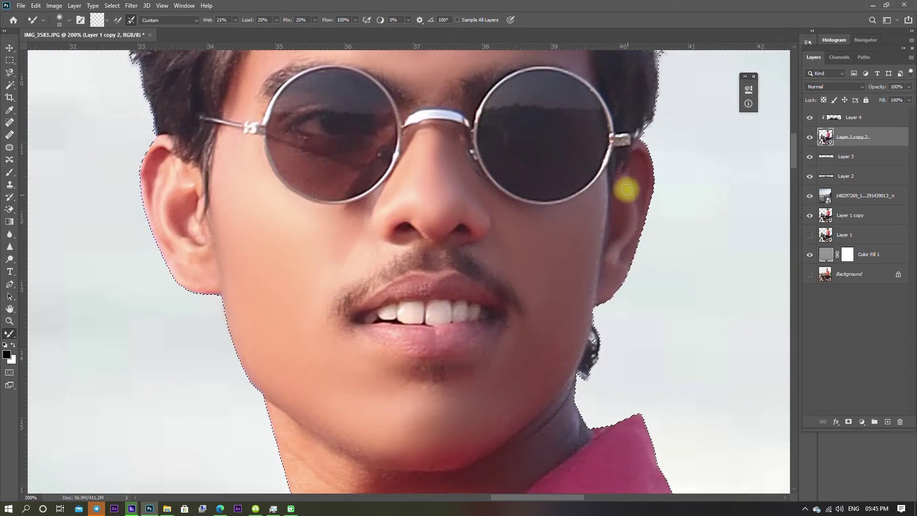
left_click_drag(644, 173, 632, 174)
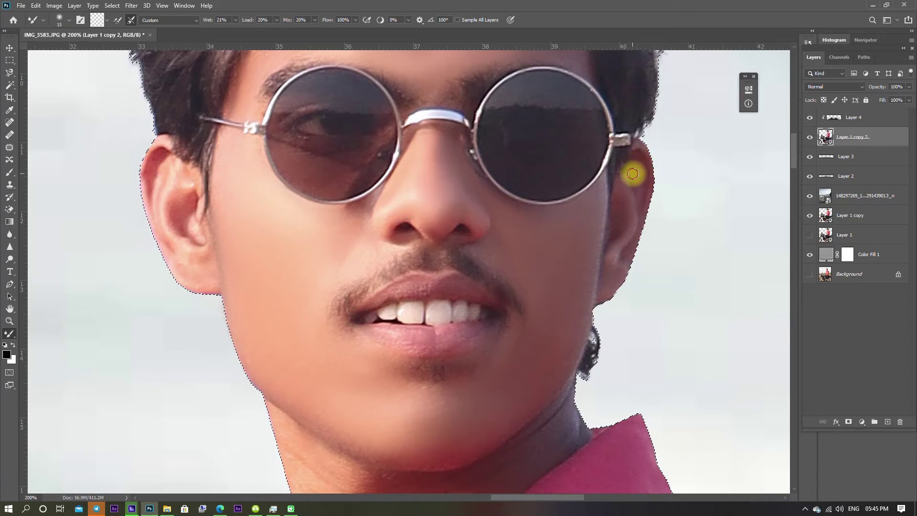
left_click_drag(603, 295, 612, 234)
scroll(601, 270, "down", 1)
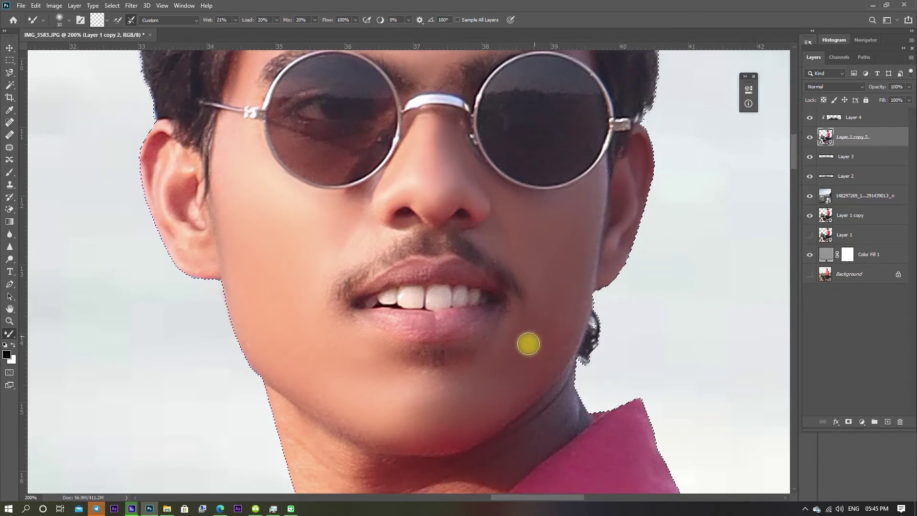
key("bracketright")
key("bracketright")
key("bracketright")
scroll(417, 377, "down", 1)
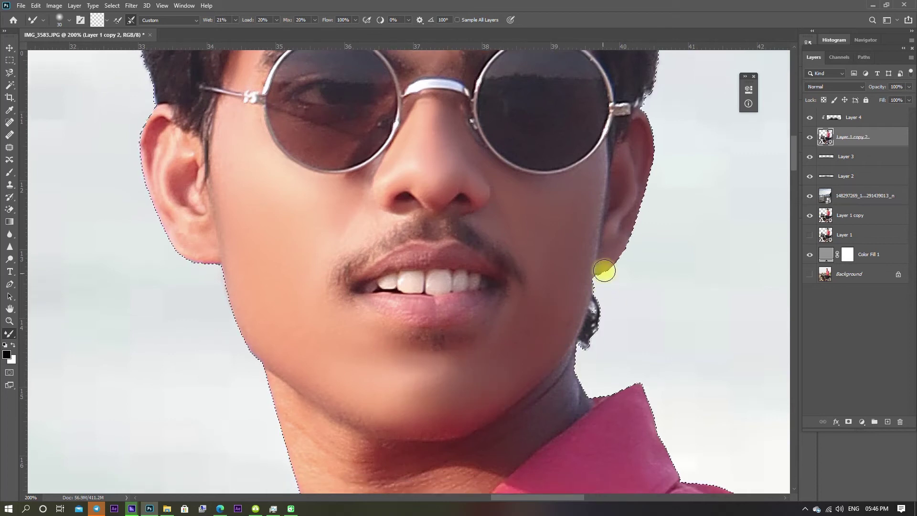
left_click_drag(196, 215, 161, 205)
key("bracketleft")
key("bracketleft")
key("bracketleft")
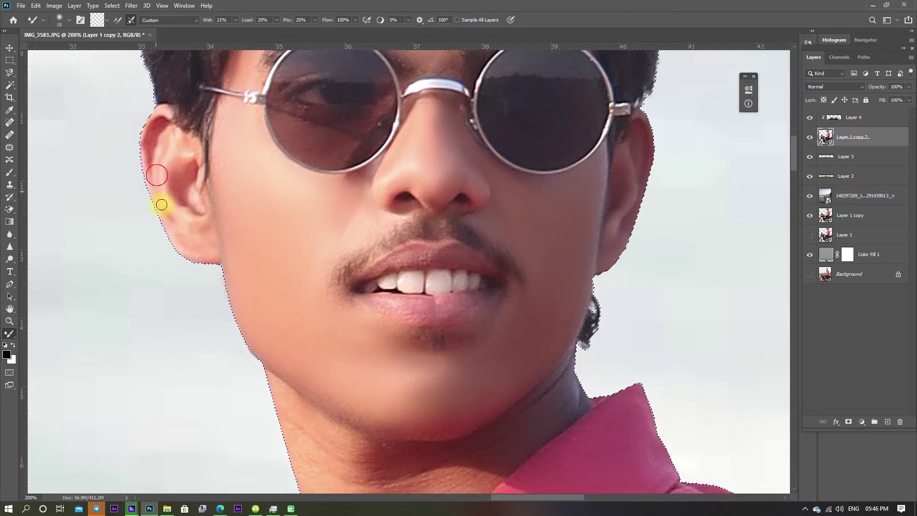
mouse_move(162, 122)
left_mouse_down()
mouse_move(176, 205)
mouse_move(194, 205)
mouse_move(176, 188)
mouse_move(208, 233)
left_mouse_up()
Smooth the neck skin with several strokes of an enlarged brush.
scroll(304, 374, "down", 4)
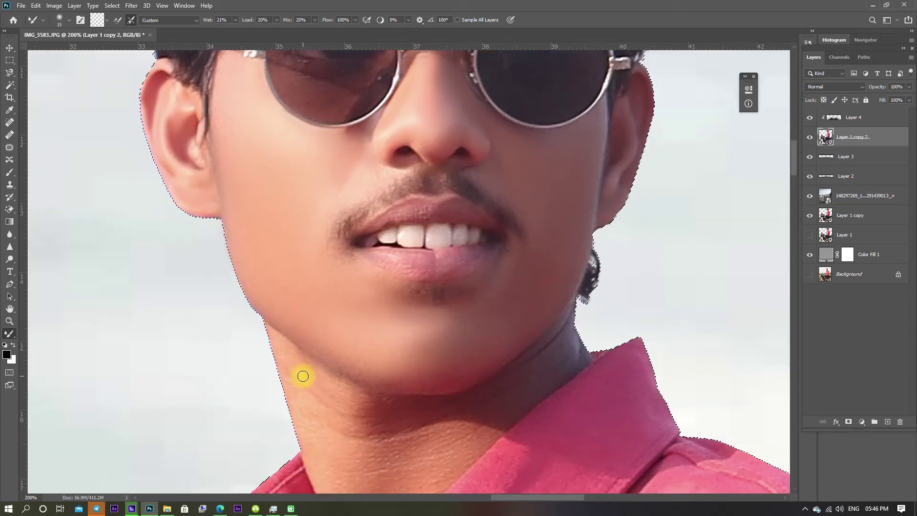
key("bracketright")
key("bracketright")
key("bracketright")
scroll(338, 370, "down", 4)
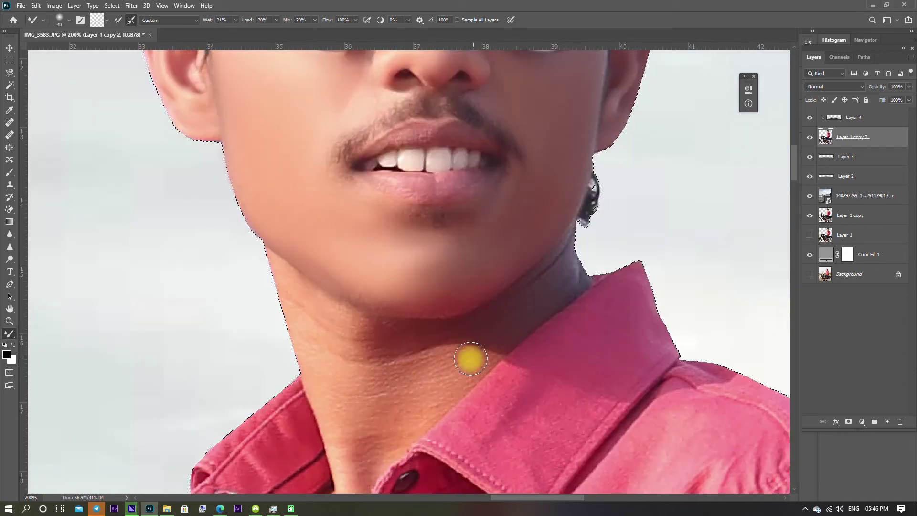
key("bracketright")
key("bracketright")
key("bracketright")
scroll(454, 369, "down", 2)
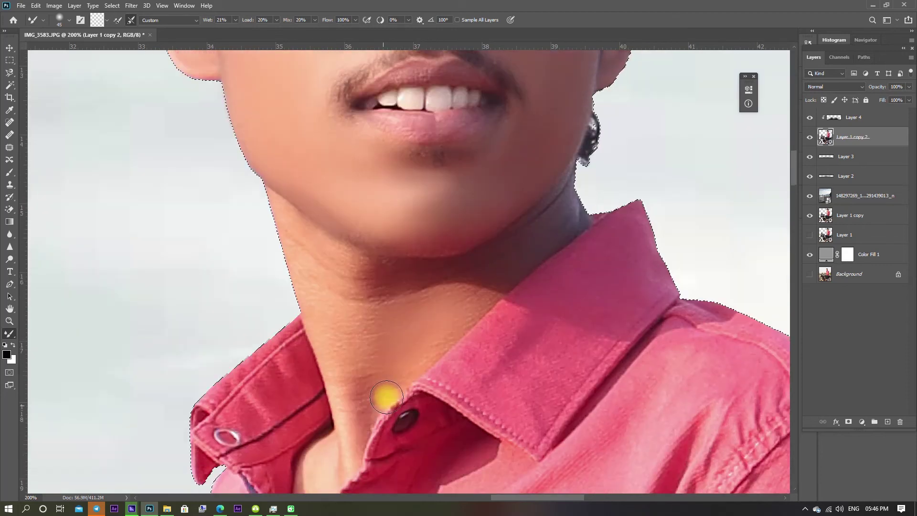
scroll(389, 389, "down", 2)
key("bracketleft")
key("bracketleft")
left_click_drag(337, 321, 323, 319)
left_click_drag(348, 368, 356, 418)
left_click_drag(343, 246, 305, 223)
left_click_drag(274, 192, 344, 275)
Blend the shadow along the jaw into the neck, bringing the whole face back into view.
scroll(363, 296, "down", 2)
key("bracketleft")
key("bracketleft")
key("bracketright")
left_click_drag(557, 139, 566, 191)
scroll(430, 272, "down", 1)
key("bracketleft")
scroll(382, 291, "down", 1)
key("bracketright")
key("bracketright")
key("bracketright")
scroll(308, 379, "down", 1)
scroll(330, 367, "up", 3)
scroll(340, 360, "down", 2)
scroll(340, 360, "down", 3)
scroll(340, 360, "up", 3)
Zoom in on the forearm and smooth its skin up to the shirt edge.
left_click_drag(360, 305, 337, 447)
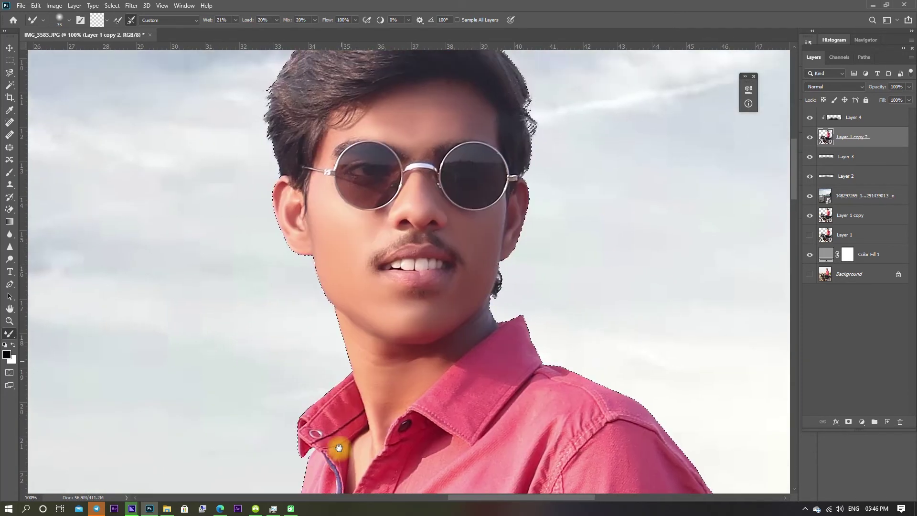
scroll(430, 440, "down", 5)
scroll(421, 302, "down", 3)
scroll(505, 299, "up", 2)
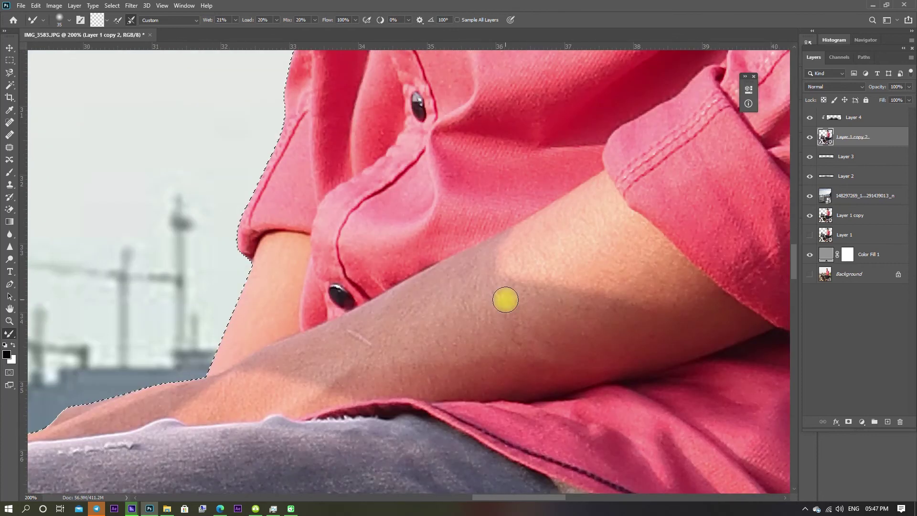
key("bracketright")
key("bracketright")
key("bracketright")
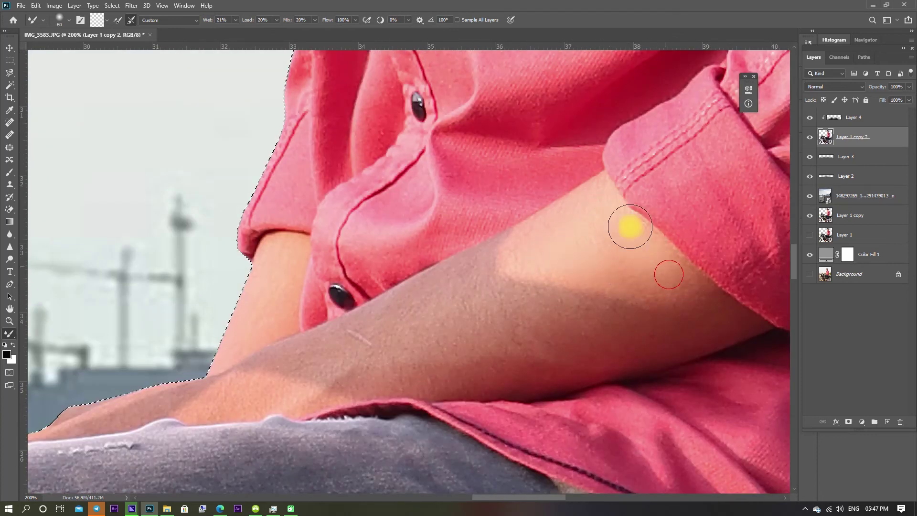
key("bracketleft")
key("bracketleft")
key("bracketright")
key("bracketright")
key("bracketright")
mouse_move(292, 368)
left_mouse_down()
mouse_move(445, 367)
mouse_move(606, 317)
left_mouse_up()
key("bracketleft")
key("bracketleft")
key("bracketleft")
key("bracketright")
mouse_move(633, 235)
left_mouse_down()
mouse_move(712, 316)
mouse_move(655, 266)
mouse_move(591, 239)
mouse_move(651, 328)
mouse_move(648, 348)
mouse_move(446, 288)
mouse_move(299, 362)
mouse_move(480, 370)
mouse_move(260, 313)
mouse_move(221, 385)
mouse_move(385, 340)
mouse_move(407, 358)
mouse_move(401, 338)
mouse_move(247, 382)
mouse_move(352, 379)
mouse_move(439, 357)
mouse_move(536, 264)
mouse_move(467, 199)
mouse_move(452, 274)
mouse_move(152, 333)
left_mouse_up()
Dab along the elbow and forearm to even out the remaining skin.
key("bracketleft")
key("bracketleft")
key("bracketleft")
key("bracketright")
key("bracketleft")
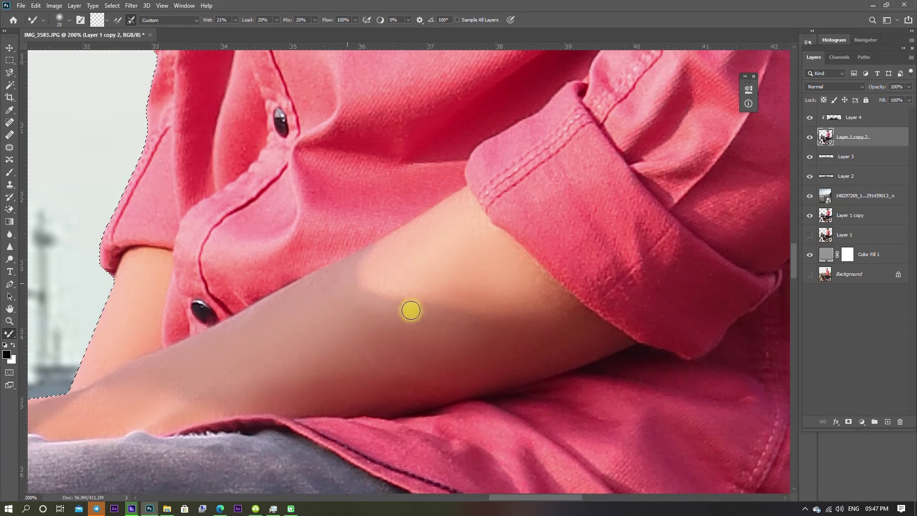
key("bracketright")
key("bracketright")
key("bracketright")
left_click(415, 309)
left_click(533, 273)
key("bracketright")
left_click(395, 279)
left_click(359, 352)
Smooth the skin across the ankle, then zoom out to the whole photo.
scroll(508, 379, "down", 3)
scroll(508, 379, "down", 2)
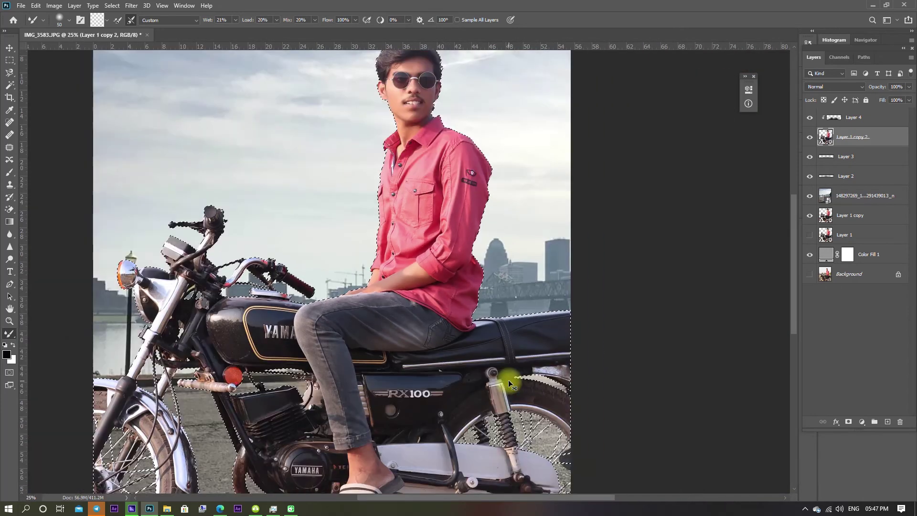
scroll(508, 379, "up", 4)
scroll(401, 277, "down", 5)
scroll(312, 268, "down", 5)
scroll(328, 358, "down", 2)
key("bracketright")
key("bracketright")
key("bracketright")
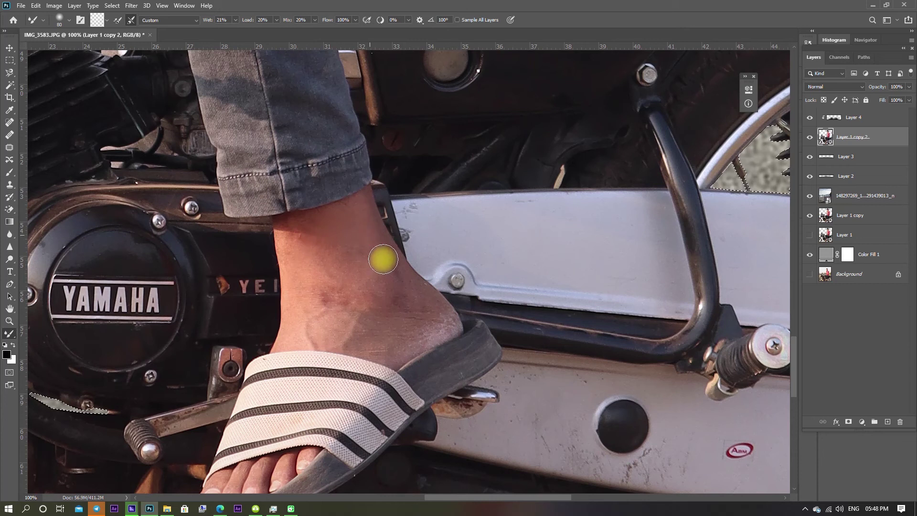
key("bracketleft")
key("bracketleft")
key("bracketleft")
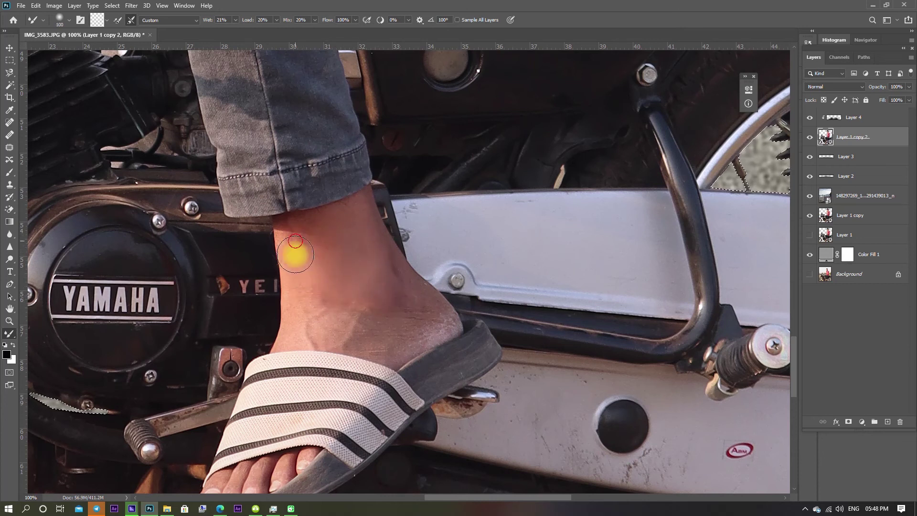
left_click_drag(317, 338, 354, 319)
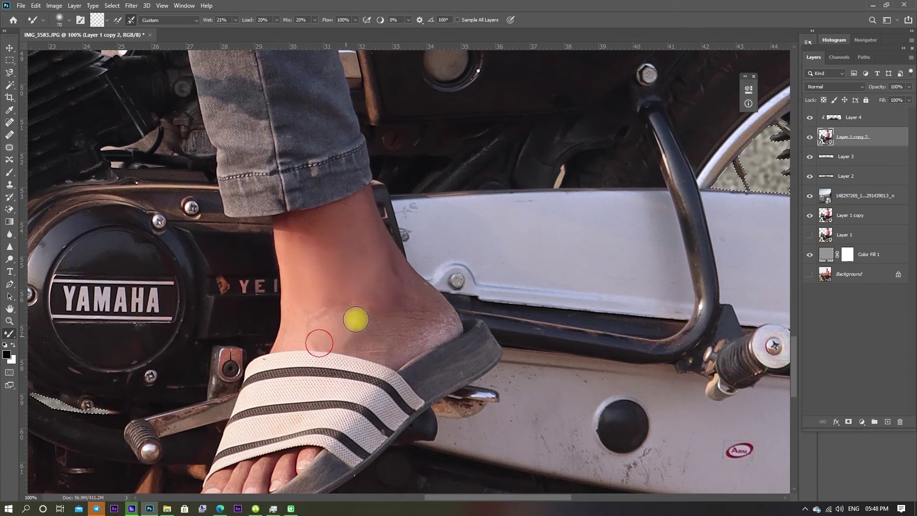
key("bracketright")
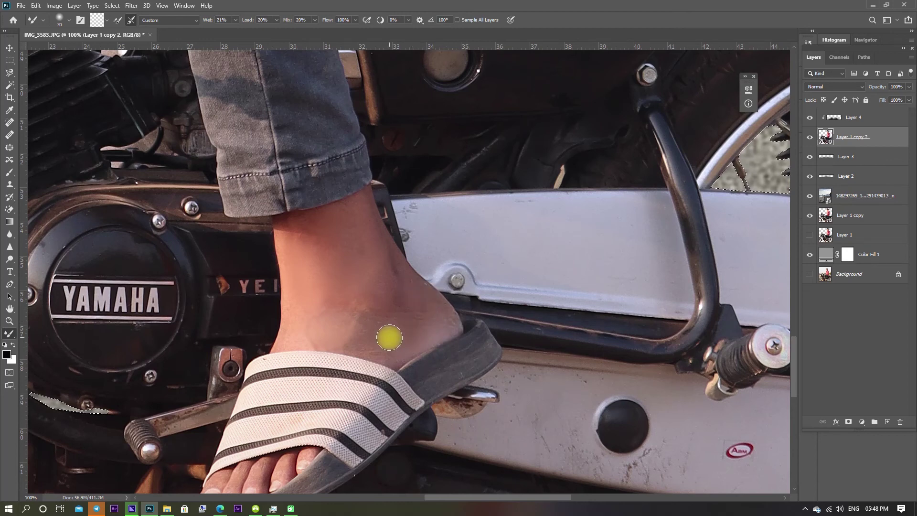
key("ctrl+minus")
key("ctrl+minus")
key("ctrl+minus")
key("ctrl+minus")
key("ctrl+minus")
key("ctrl+minus")
Zoom in on the bike and rider's torso, trying the Marquee and eraser tools.
key("ctrl+plus")
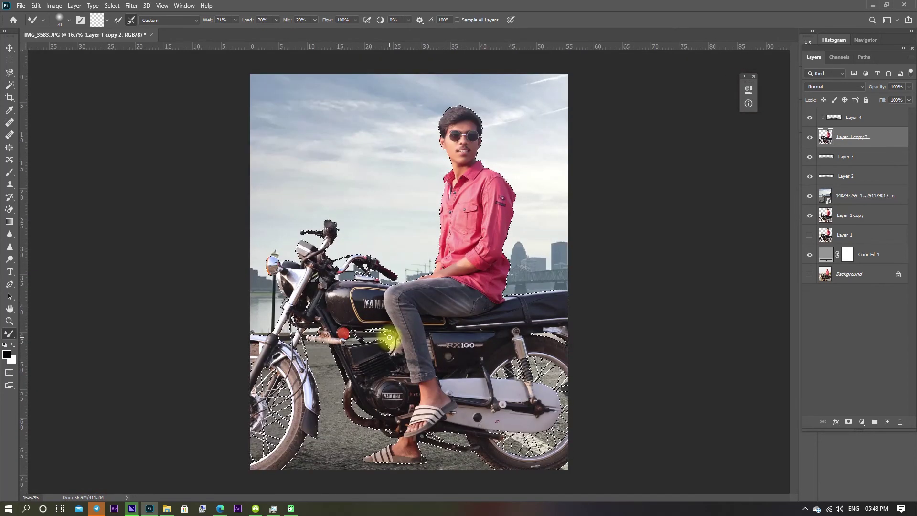
key("m")
key("ctrl+plus")
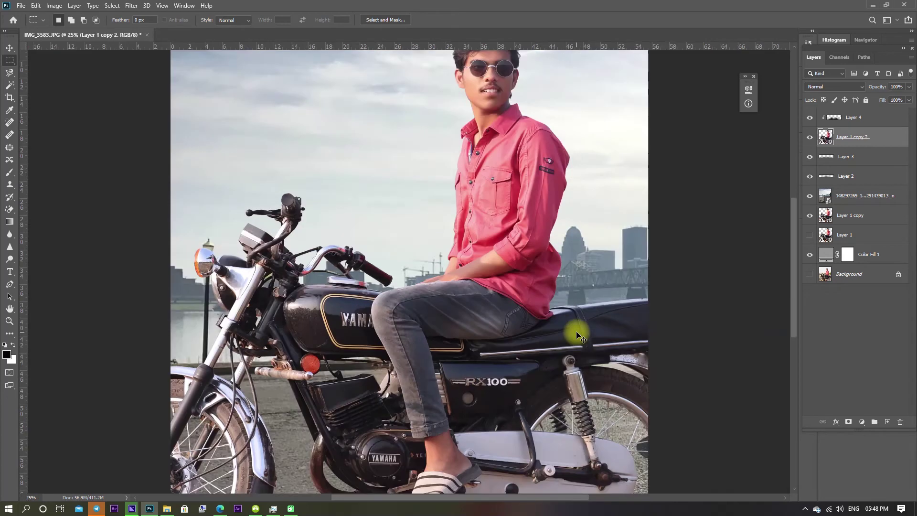
key("ctrl+plus")
key("ctrl+plus")
key("ctrl+plus")
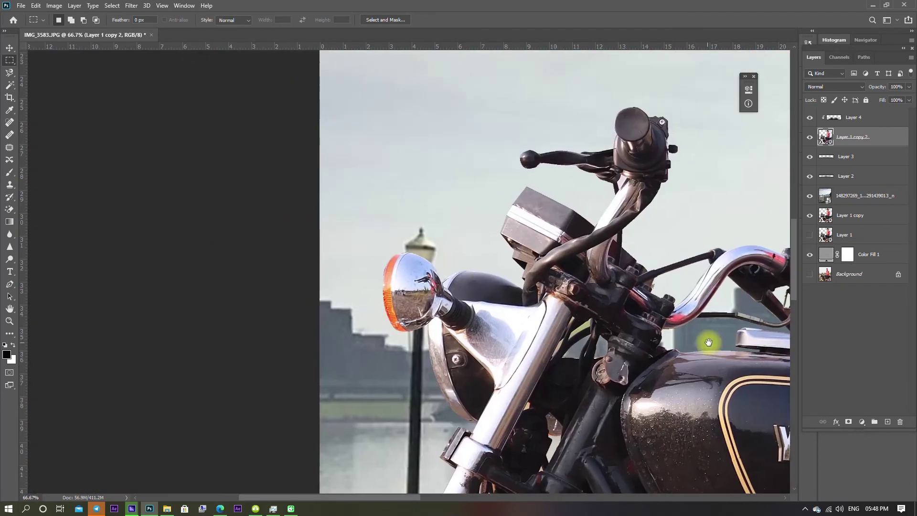
left_click(11, 210)
left_click(126, 136)
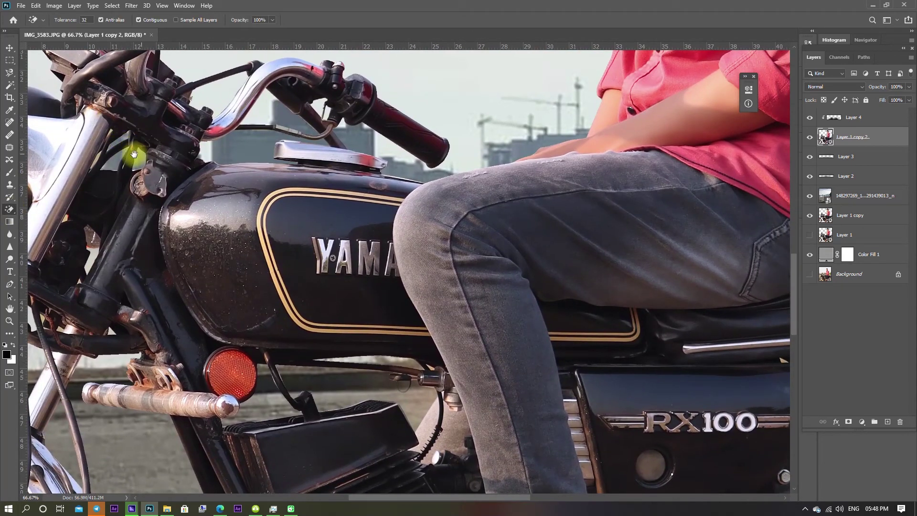
key("ctrl+minus")
key("ctrl+minus")
key("ctrl+minus")
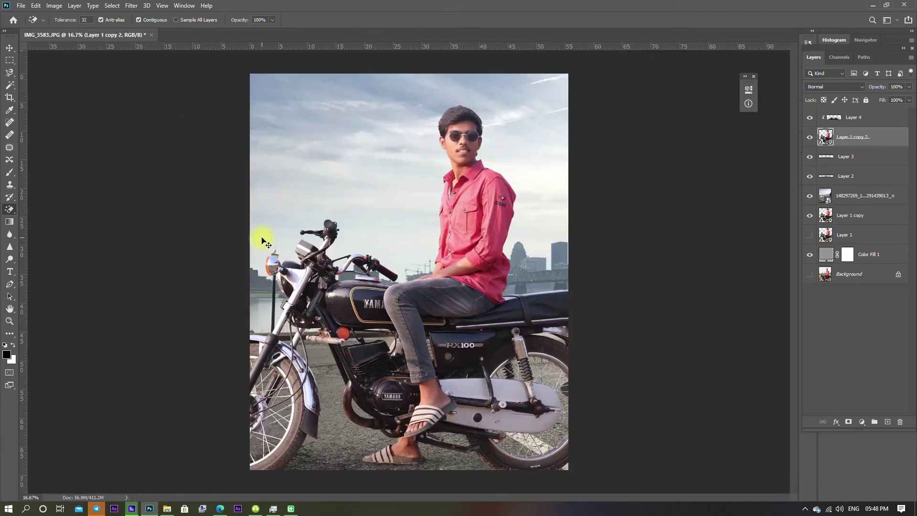
Switch to the Blur tool and pan back to the rider's head.
left_click(10, 234)
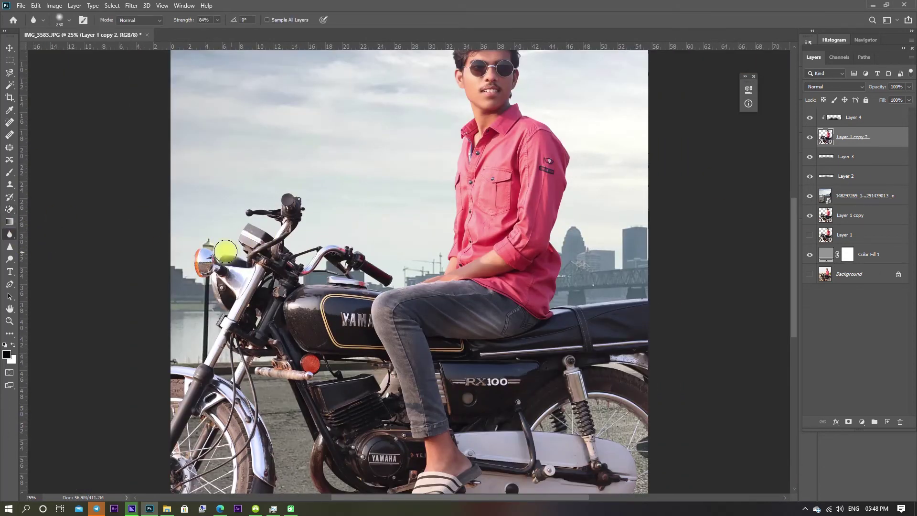
scroll(211, 401, "down", 2)
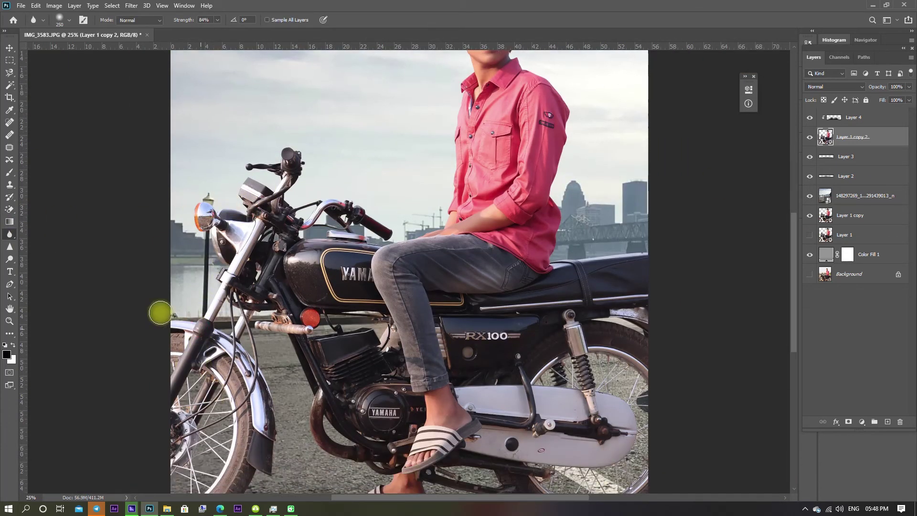
scroll(360, 333, "down", 3)
scroll(300, 274, "left", 1)
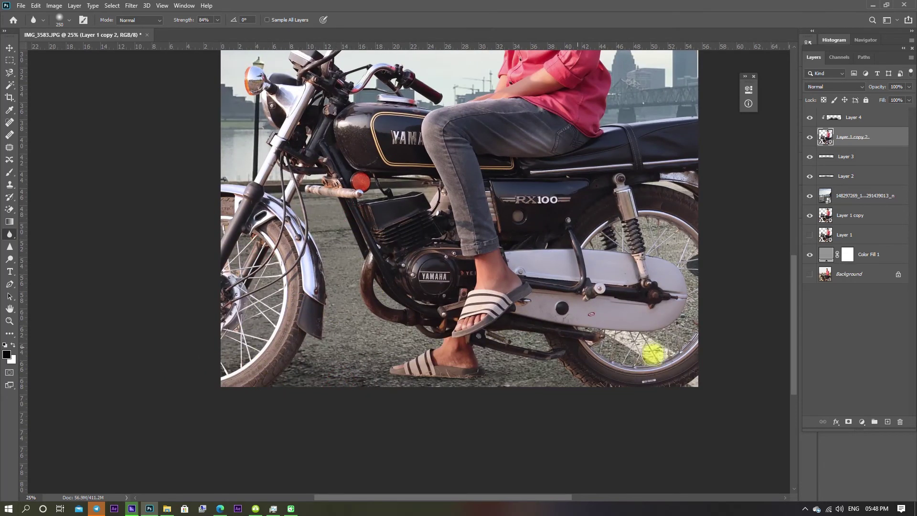
left_click_drag(695, 210, 443, 352)
left_click_drag(257, 333, 387, 373)
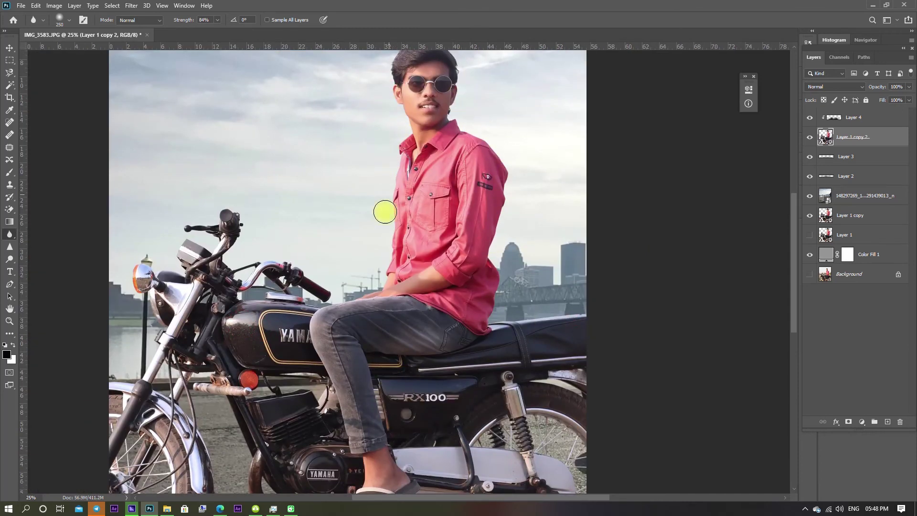
scroll(139, 275, "down", 3)
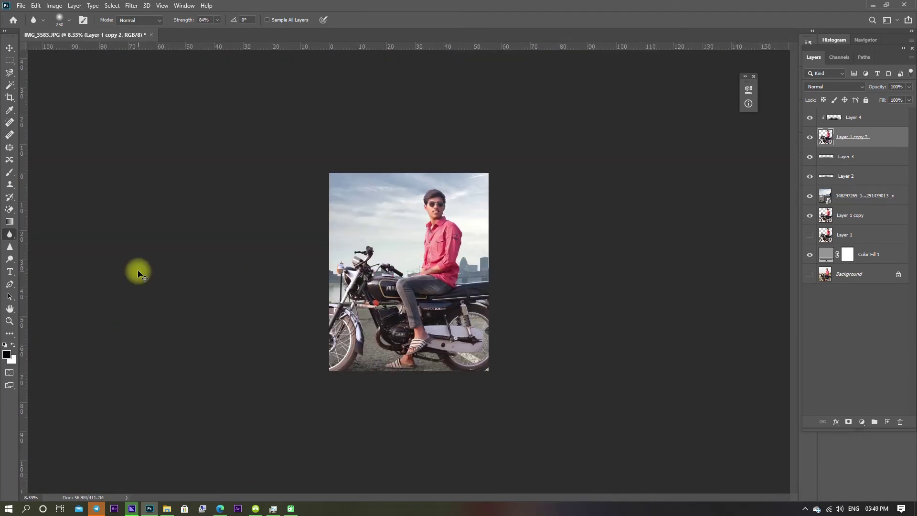
scroll(137, 271, "up", 2)
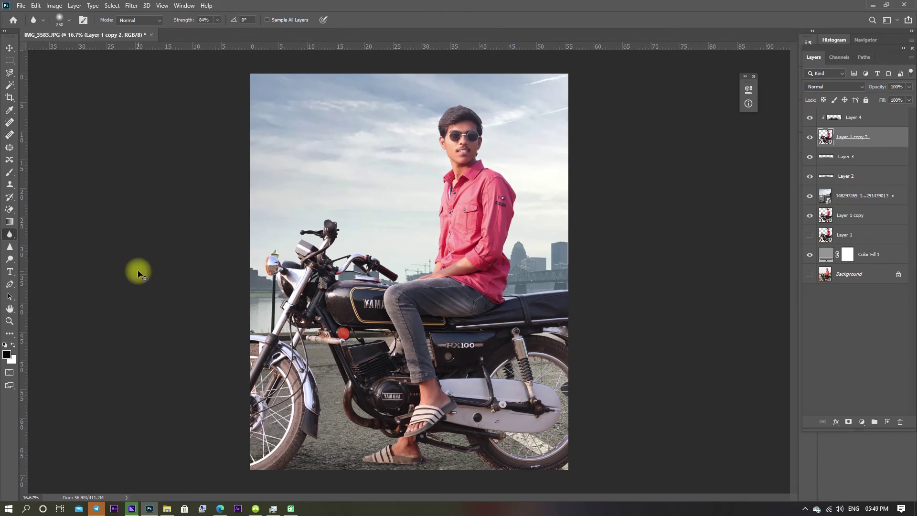
scroll(138, 273, "down", 1)
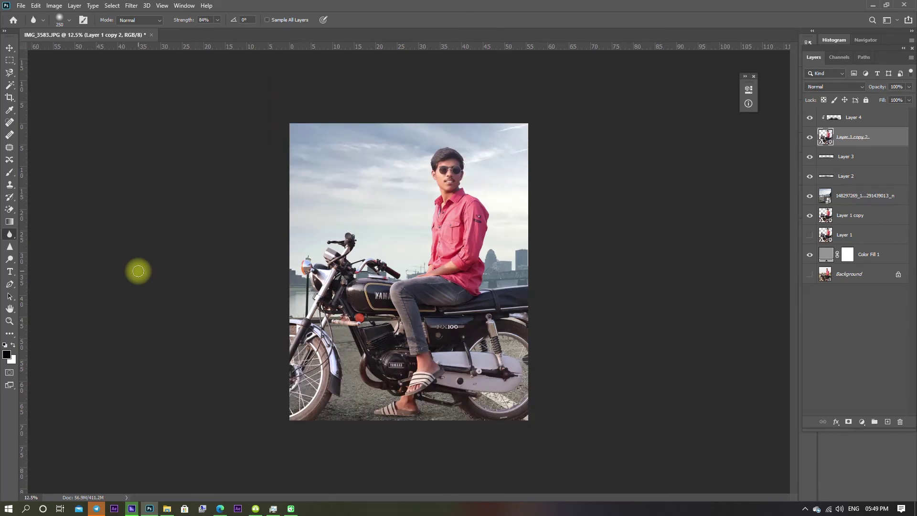
From Layer 4, stamp visible into Layer 5, duplicate it, and open Camera Raw Filter.
left_click(854, 120)
left_click(854, 148)
left_click(869, 120)
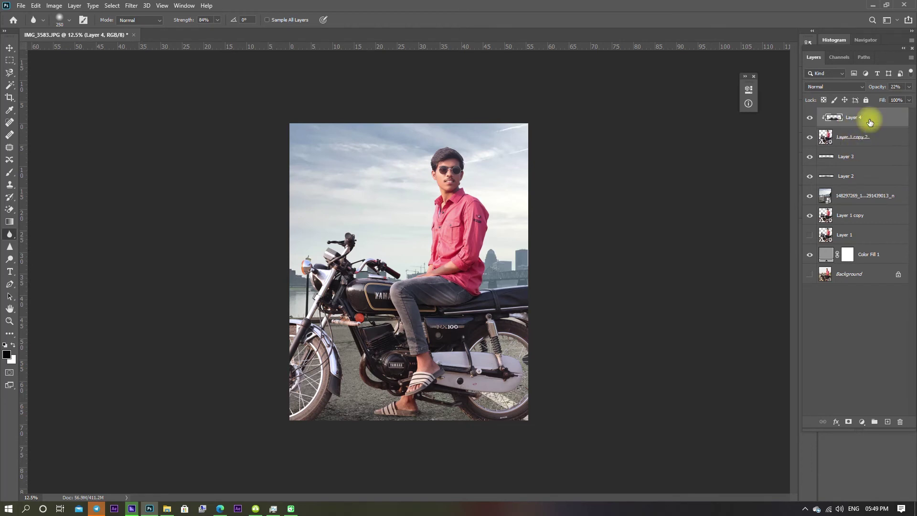
key("ctrl+alt+shift+e")
key("ctrl+j")
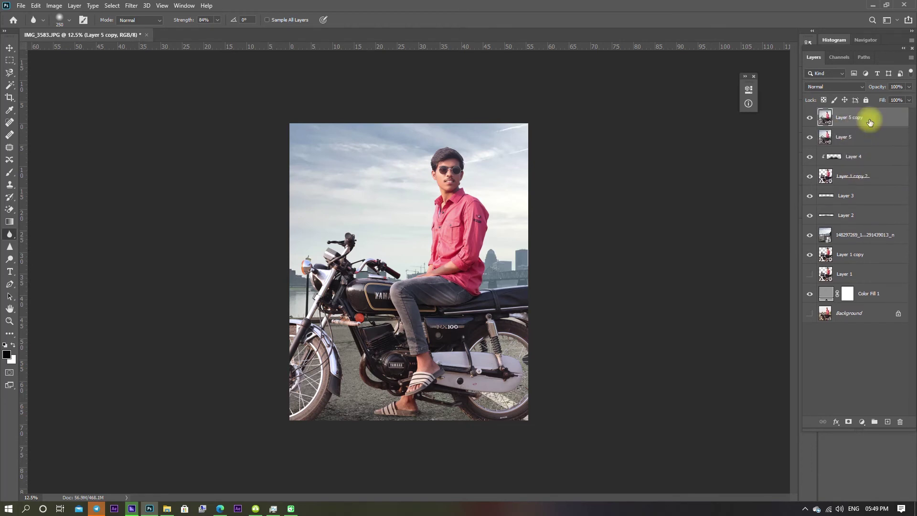
left_click(131, 5)
left_click(158, 61)
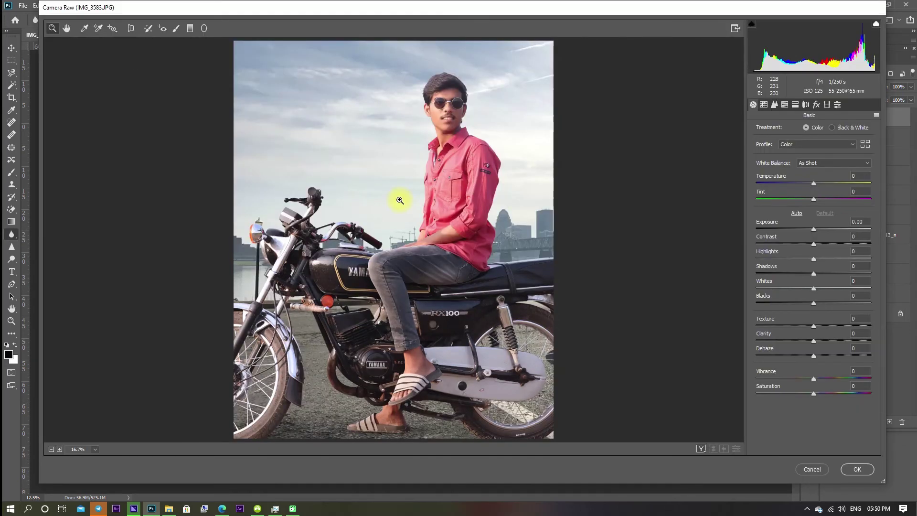
Apply a teal-orange preset; split-tone highlights hue 189/sat 22, shadows hue 360/sat 13.
left_click(836, 105)
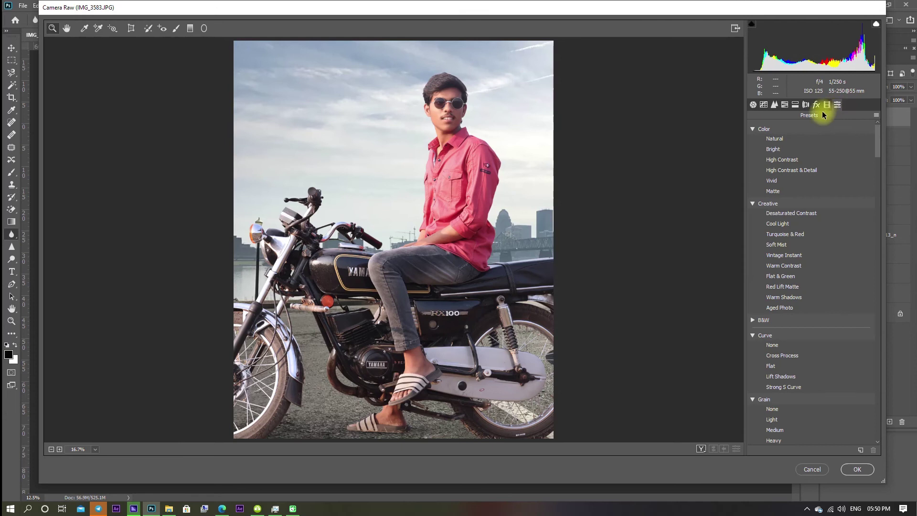
left_click(776, 171)
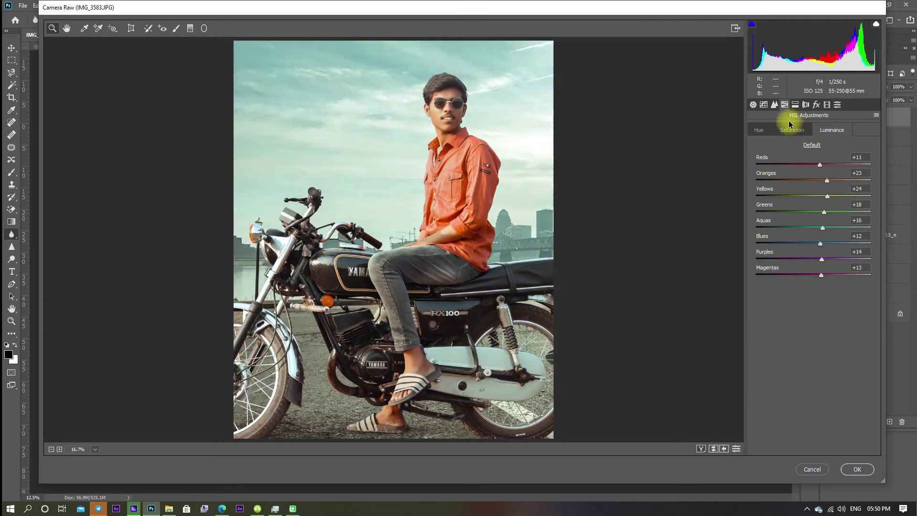
left_click(794, 104)
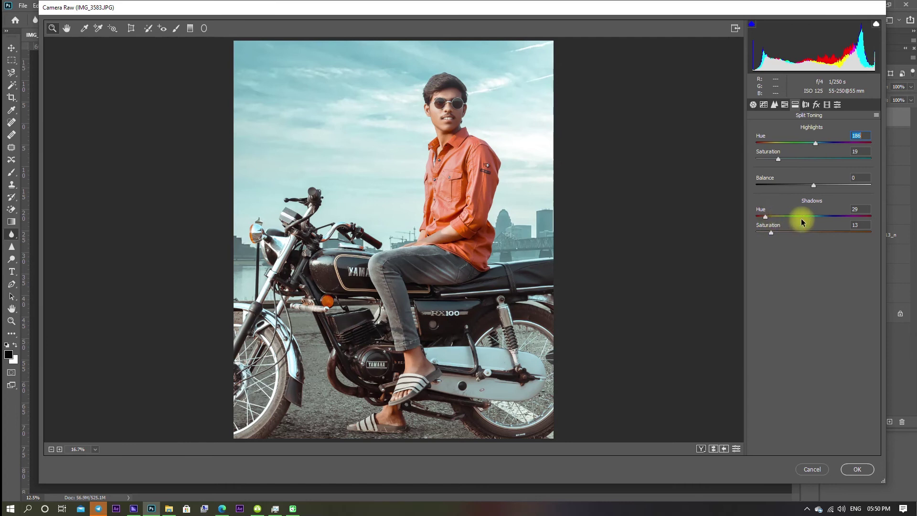
left_click_drag(815, 218, 869, 220)
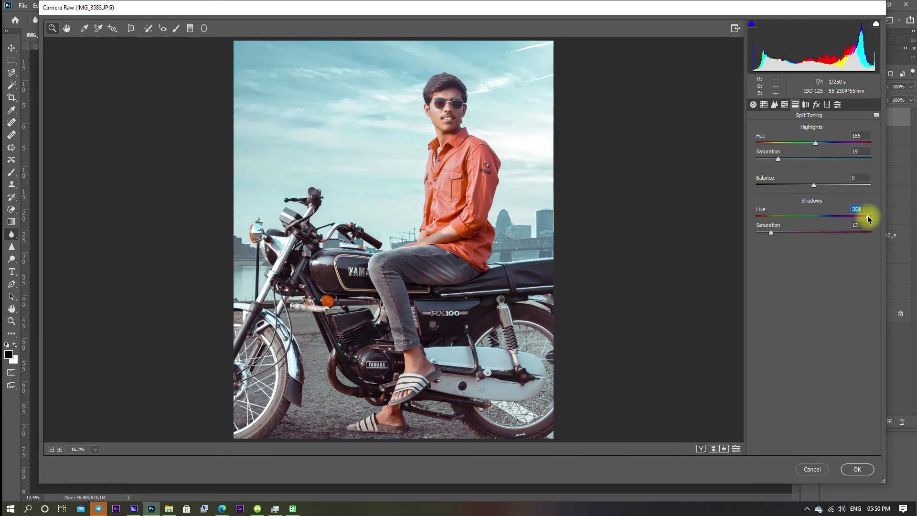
mouse_move(816, 144)
left_mouse_down()
mouse_move(828, 147)
mouse_move(781, 159)
left_mouse_up()
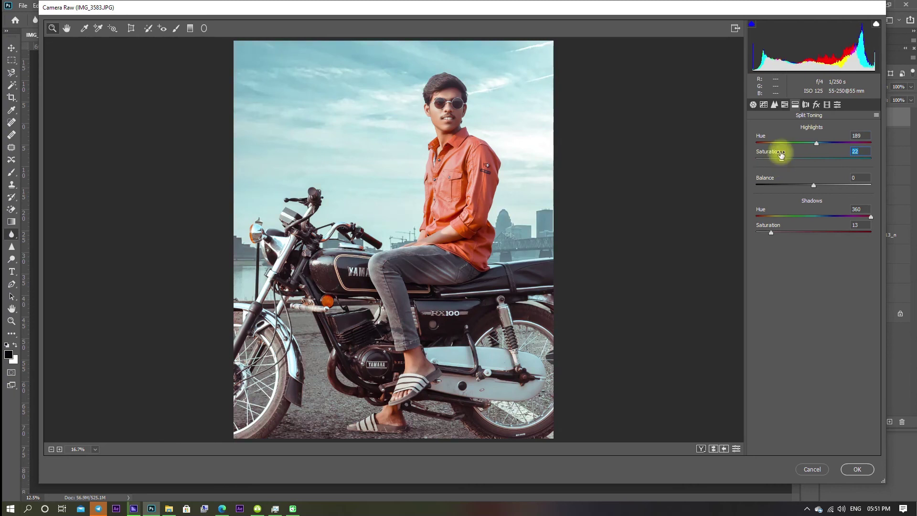
In Basic, set Blacks to -24 and raise Shadows to +6.
left_click(774, 104)
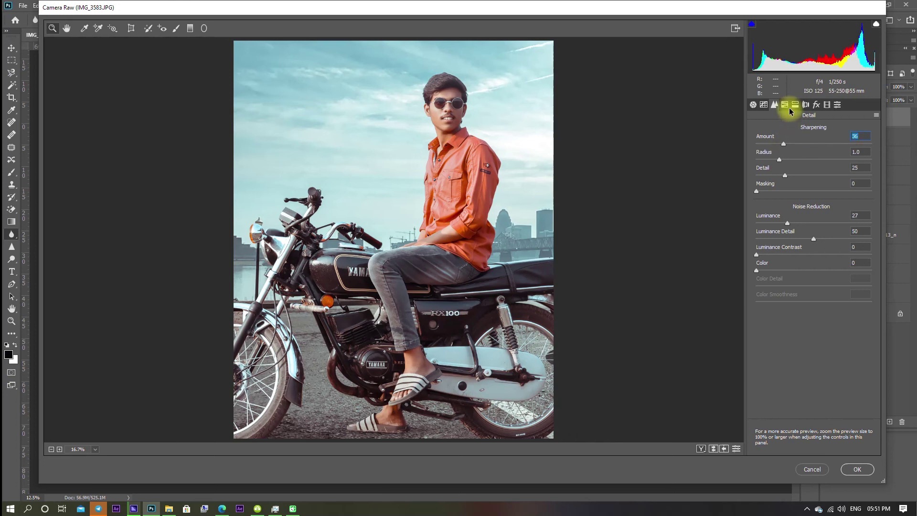
left_click(753, 105)
left_click(789, 304)
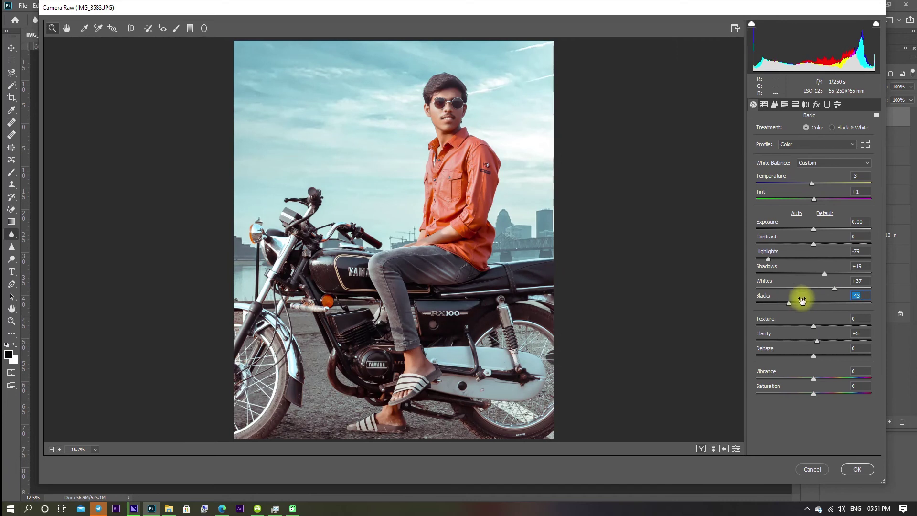
left_click(800, 304)
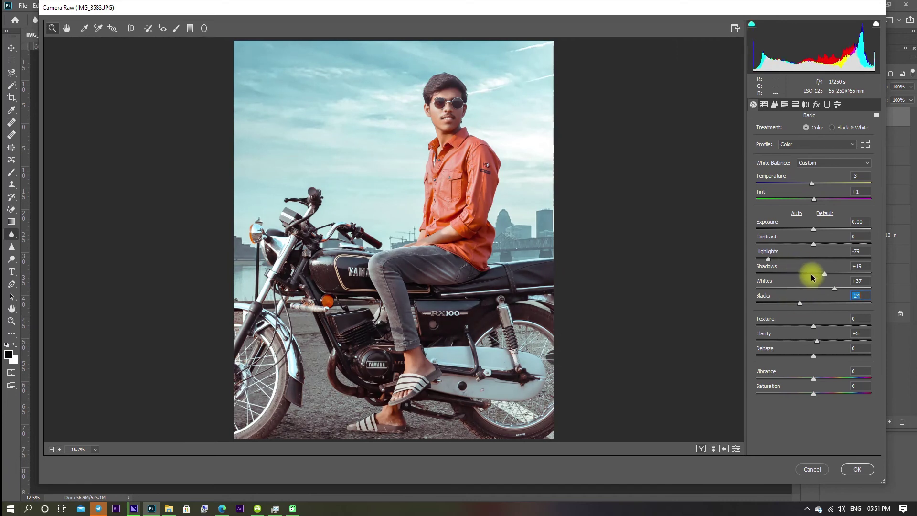
left_click_drag(815, 275, 818, 279)
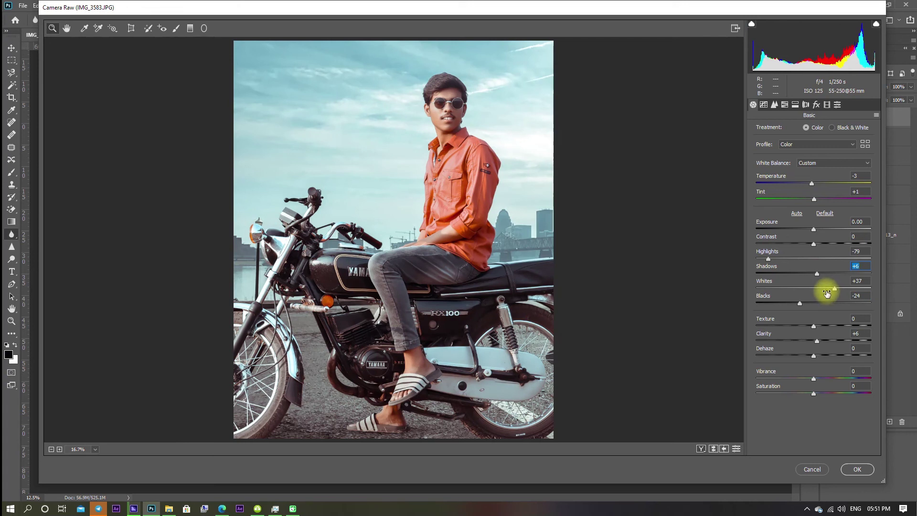
In HSL, set Oranges luminance to +18 and saturation to -18.
left_click(775, 106)
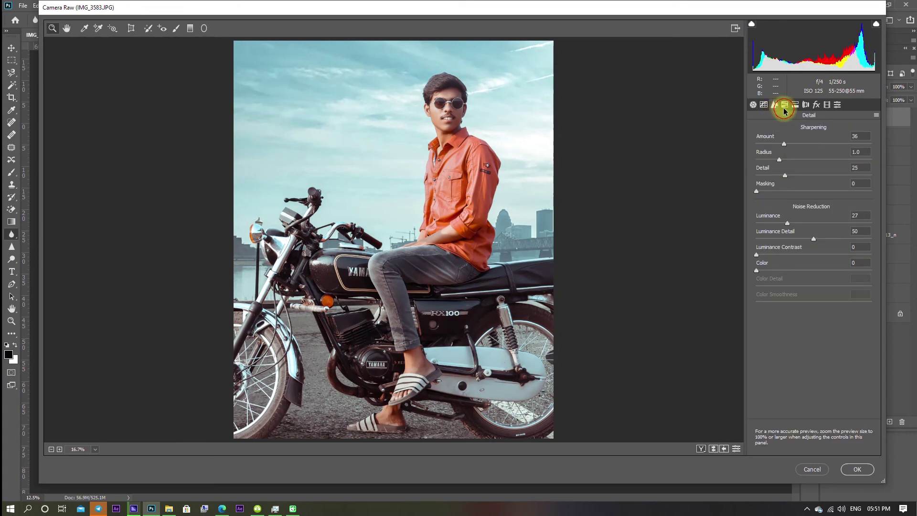
left_click(784, 107)
left_click(816, 181)
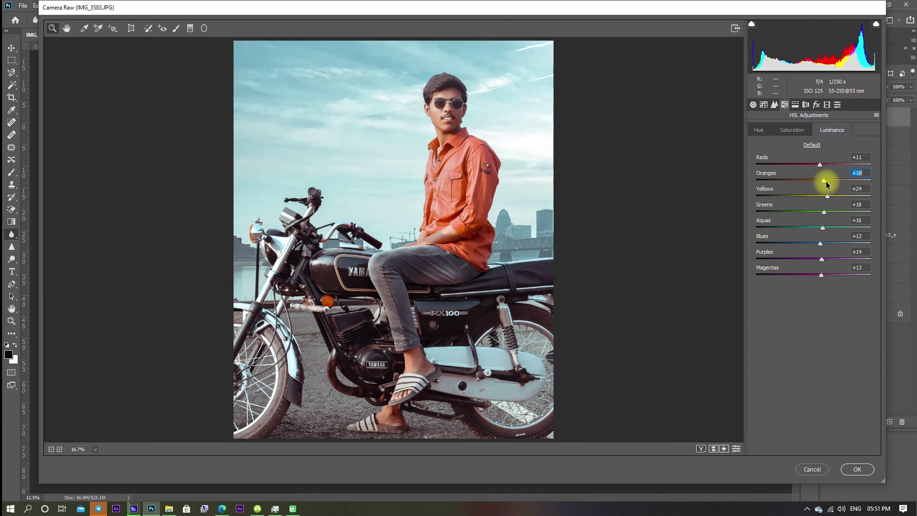
left_click(791, 130)
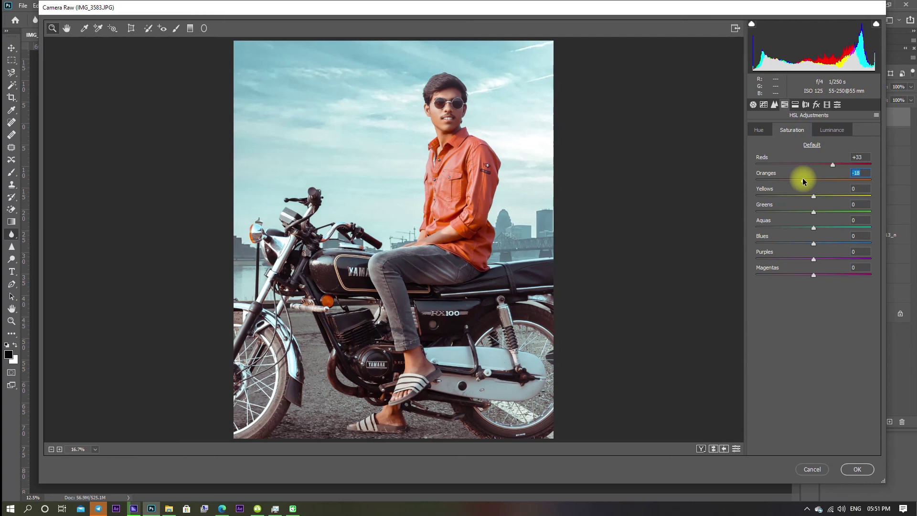
Add a -23 Post Crop Vignetting amount in Effects.
left_click(815, 105)
left_click_drag(813, 228, 800, 227)
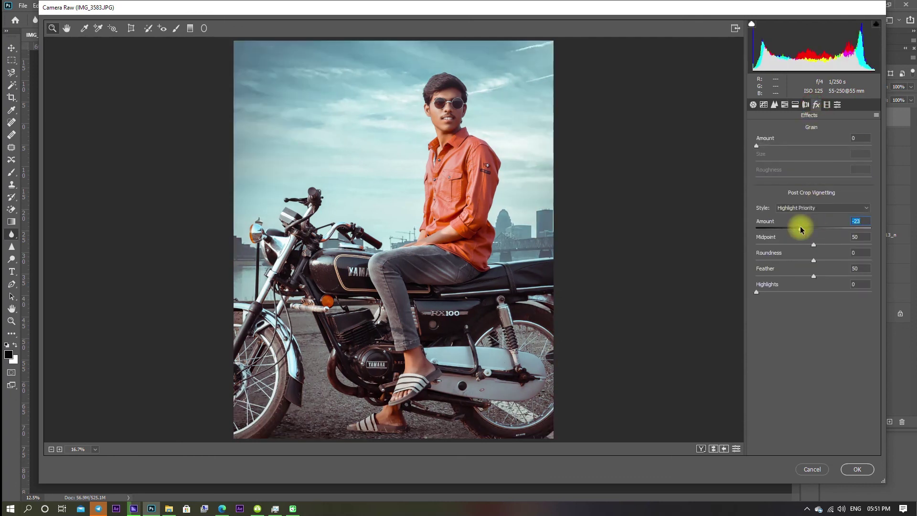
double_click(801, 228)
Select the Radial Filter and zoom in on the rider's face, then back out to the full photo.
left_click(753, 105)
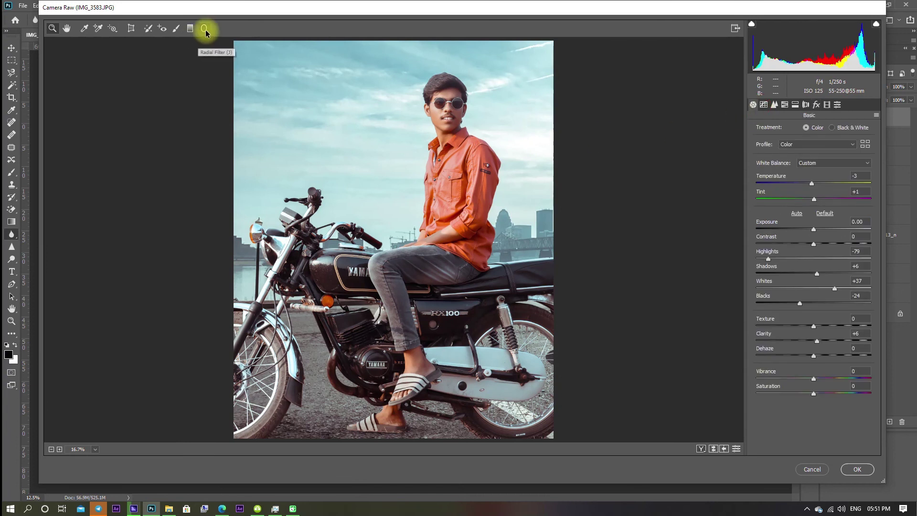
left_click(423, 102)
left_click(476, 199)
left_click(471, 268)
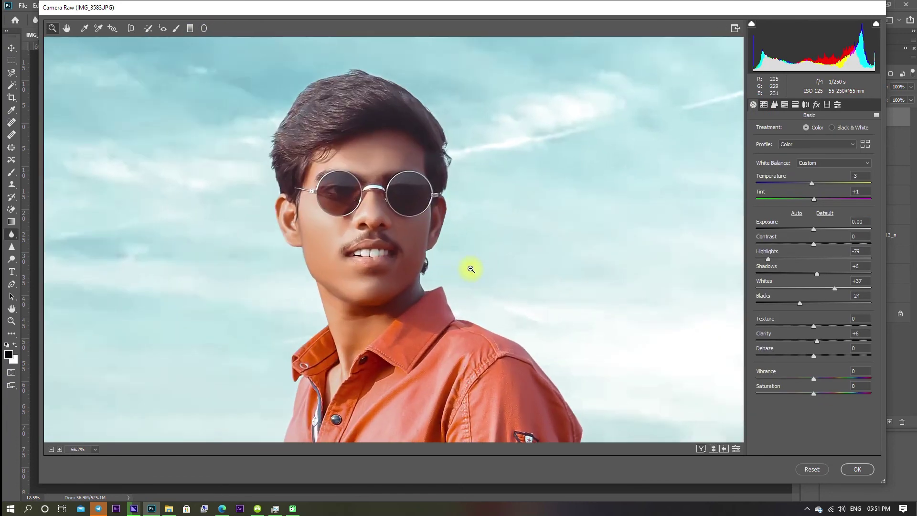
left_click(471, 269, "alt")
left_click(470, 267, "alt")
left_click(464, 257, "alt")
left_click(463, 254, "alt")
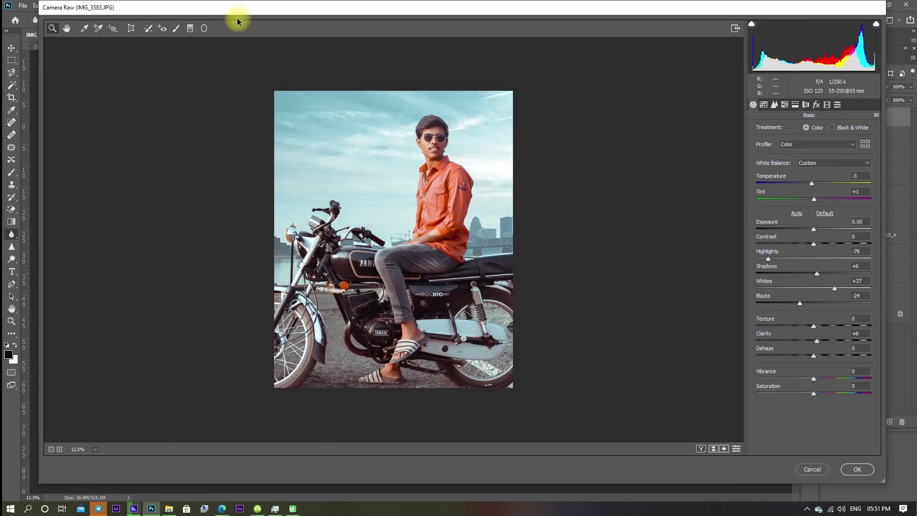
Draw a large -0.90 exposure radial filter reaching the rider's arm, nudge it up-right, and apply the grade.
left_click(205, 29)
mouse_move(247, 110)
left_mouse_down()
mouse_move(369, 241)
mouse_move(429, 227)
left_mouse_up()
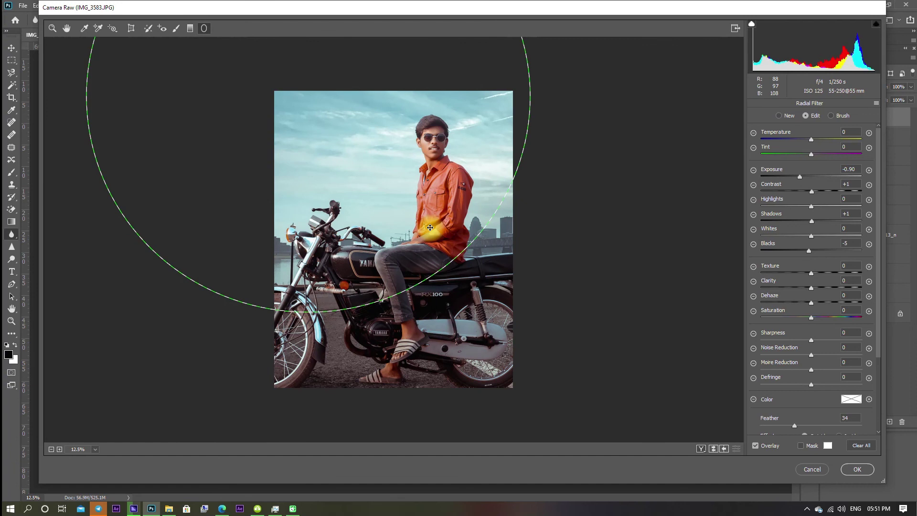
left_click_drag(430, 227, 435, 224)
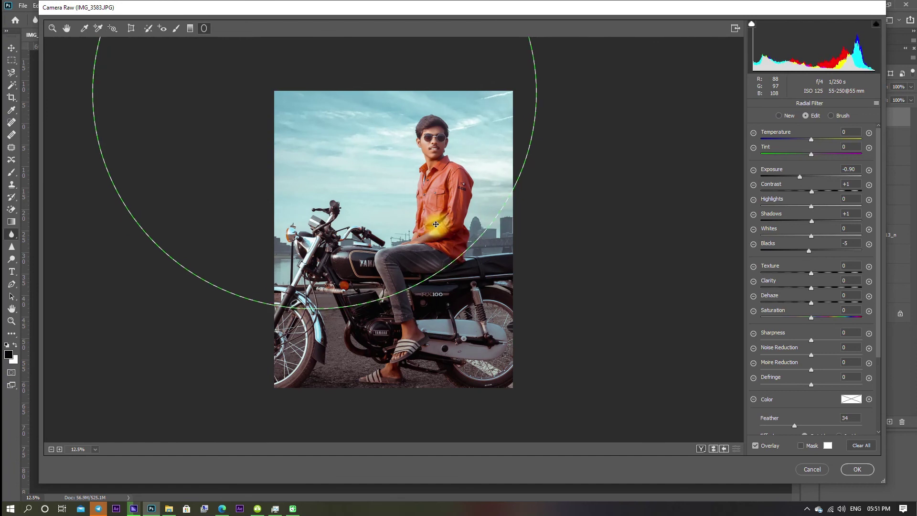
left_click(859, 469)
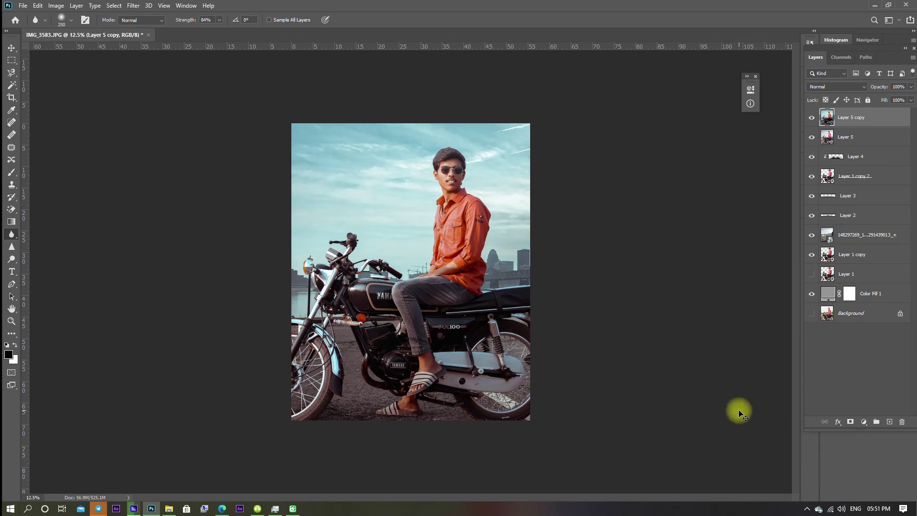
Hide Layers 1–4, their copies and Color Fill 1, and show the Background layer.
key("ctrl+plus")
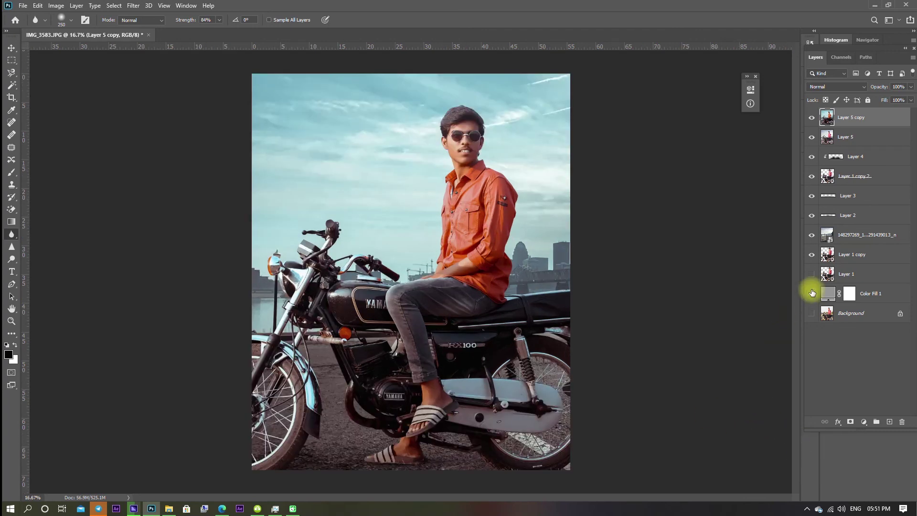
left_click_drag(812, 153, 812, 293)
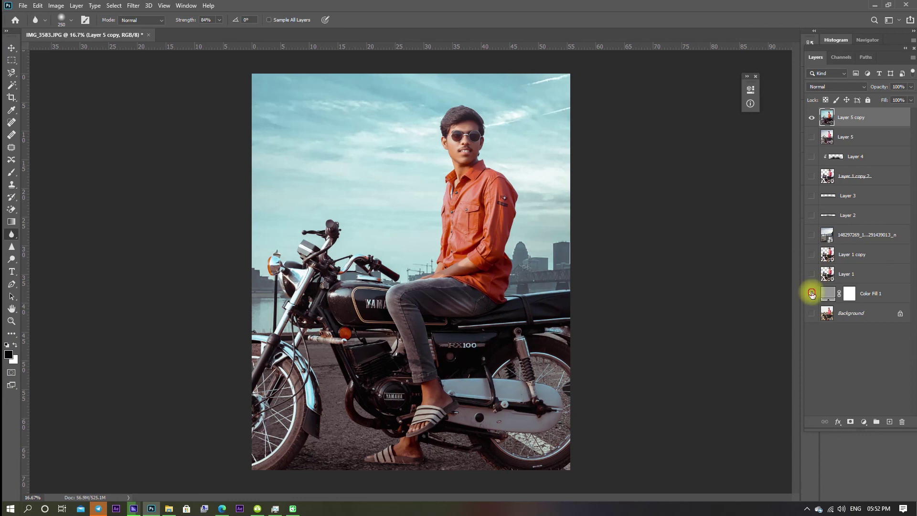
left_click(812, 312)
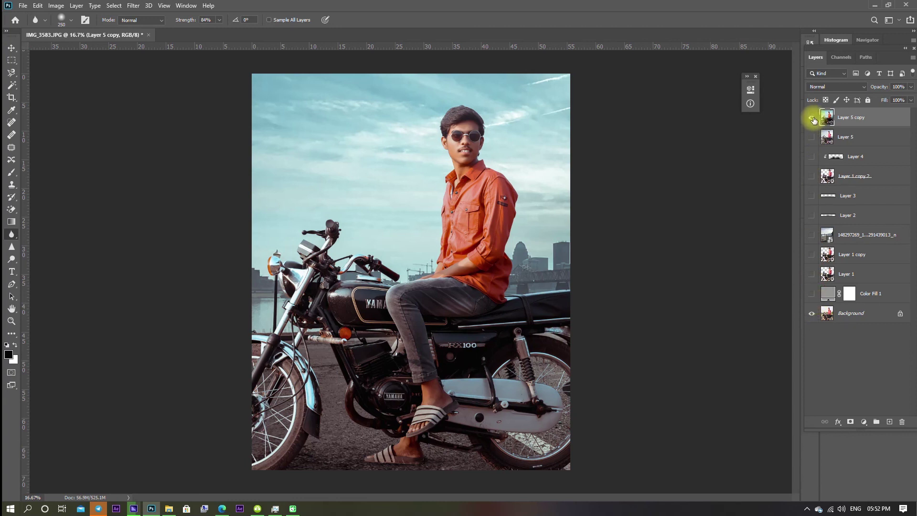
Toggle Layer 5 copy off and on to compare the edit with the original photo.
left_click(812, 118)
left_click(811, 118)
left_click(812, 118)
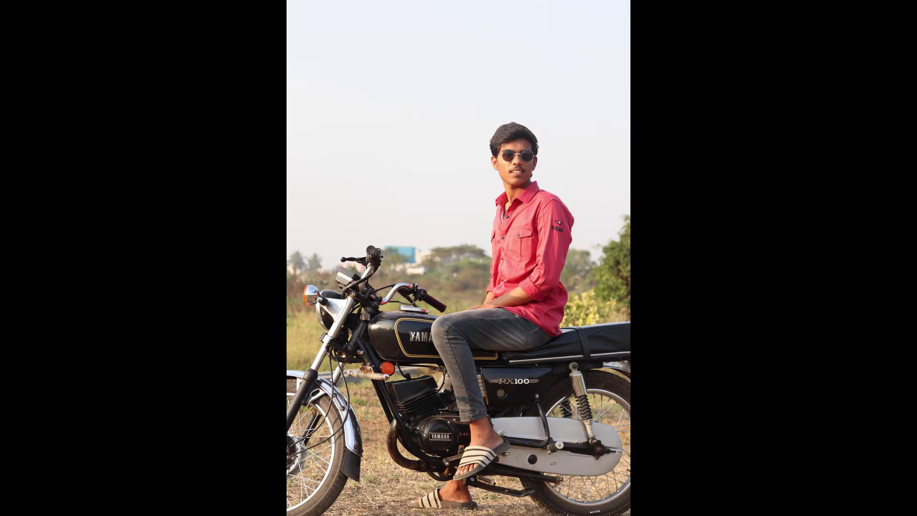